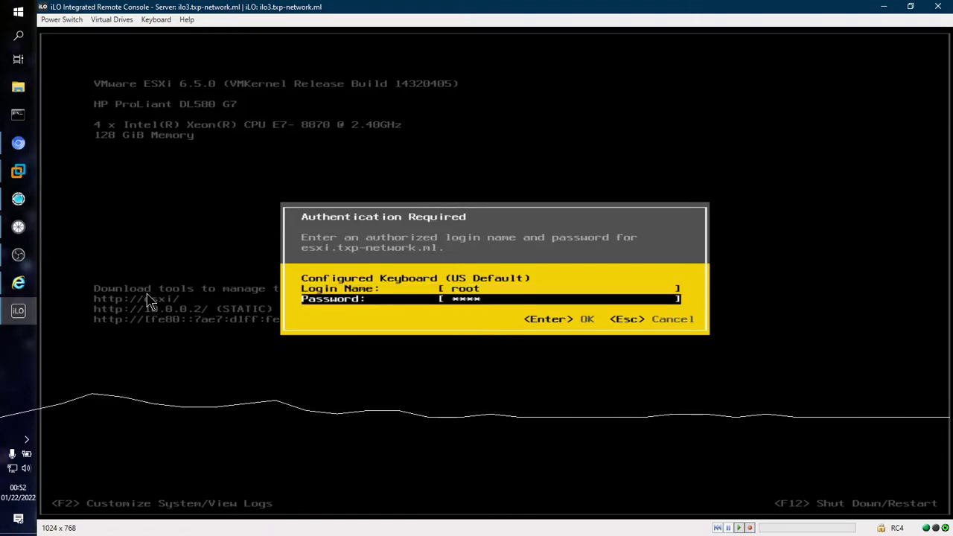
# Submit the ESXi console login and highlight the management network configuration to show its summary
pyautogui.press('Return')
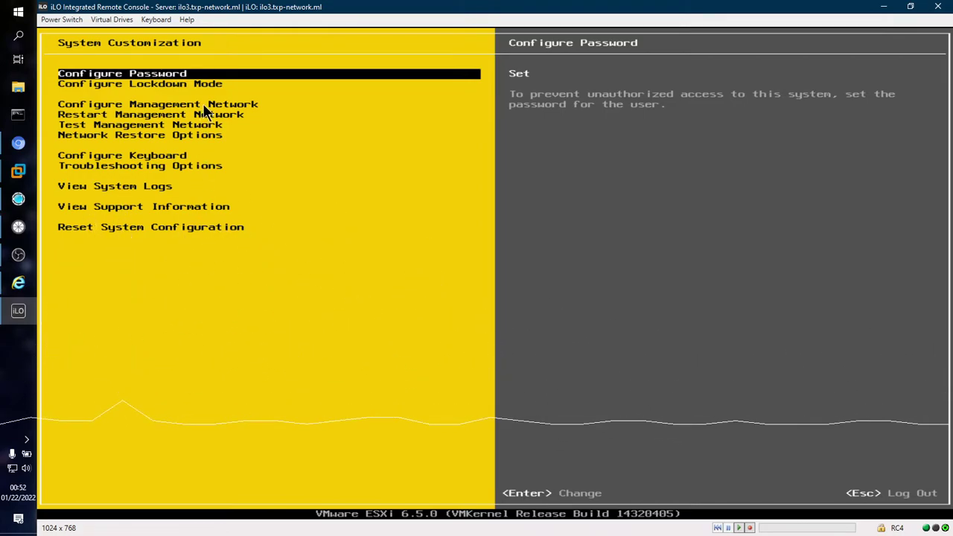
pyautogui.press('Down')
pyautogui.press('Down')
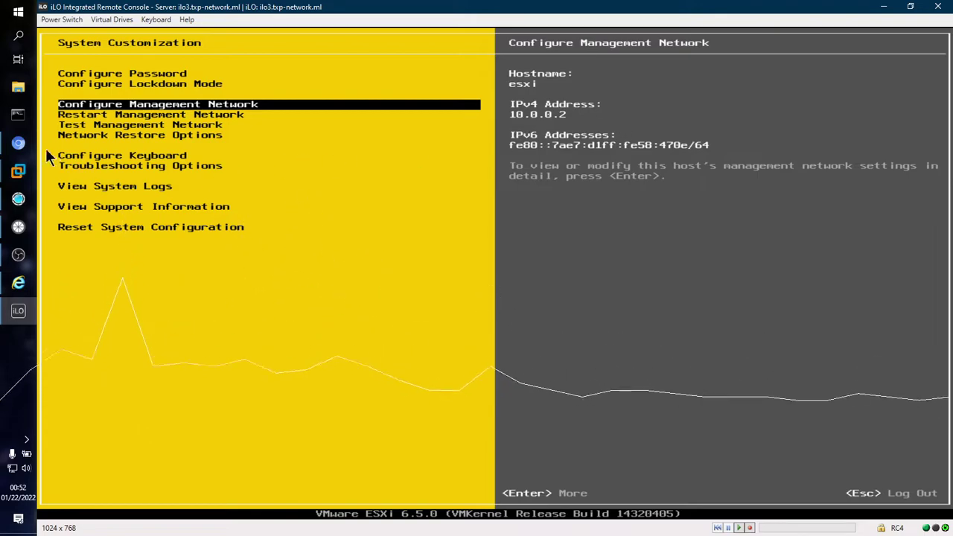
# Switch to the web browser, open esxi.txp-network.ml/ui/#/host and log in with the saved user name and password
pyautogui.click(18, 142)
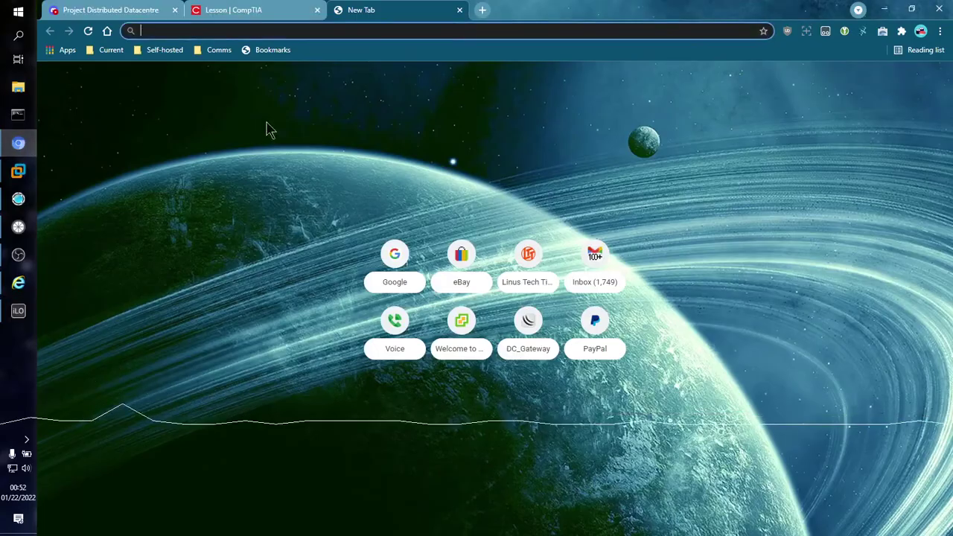
pyautogui.write('esx')
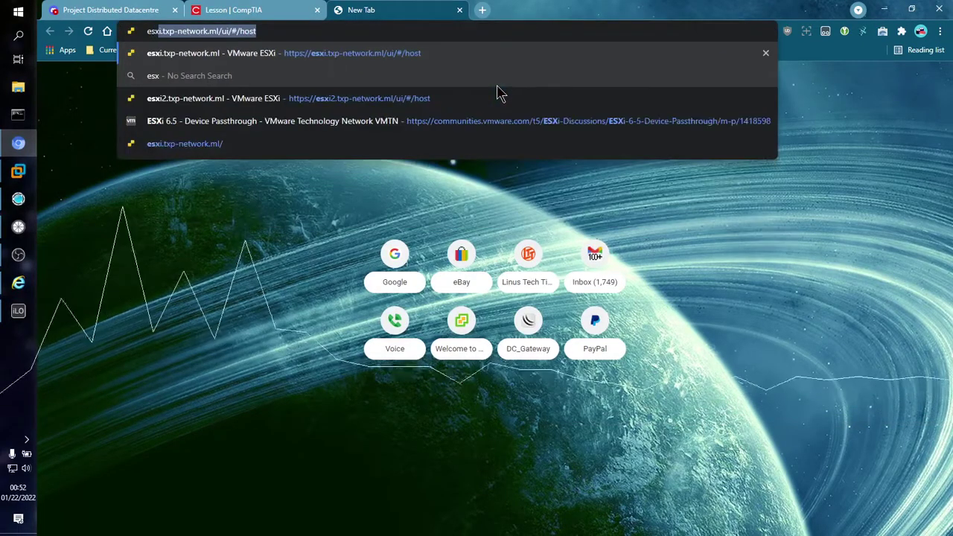
pyautogui.press('Right')
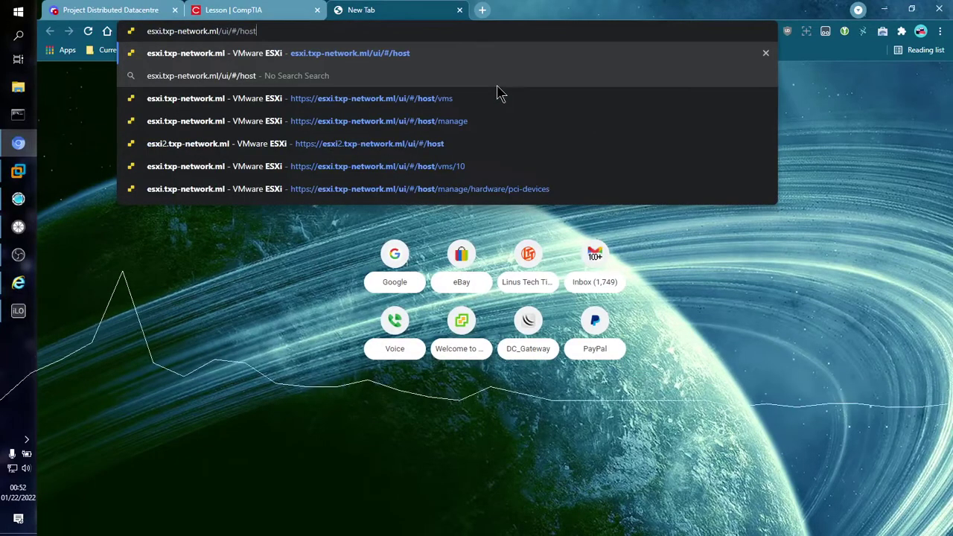
pyautogui.press('Return')
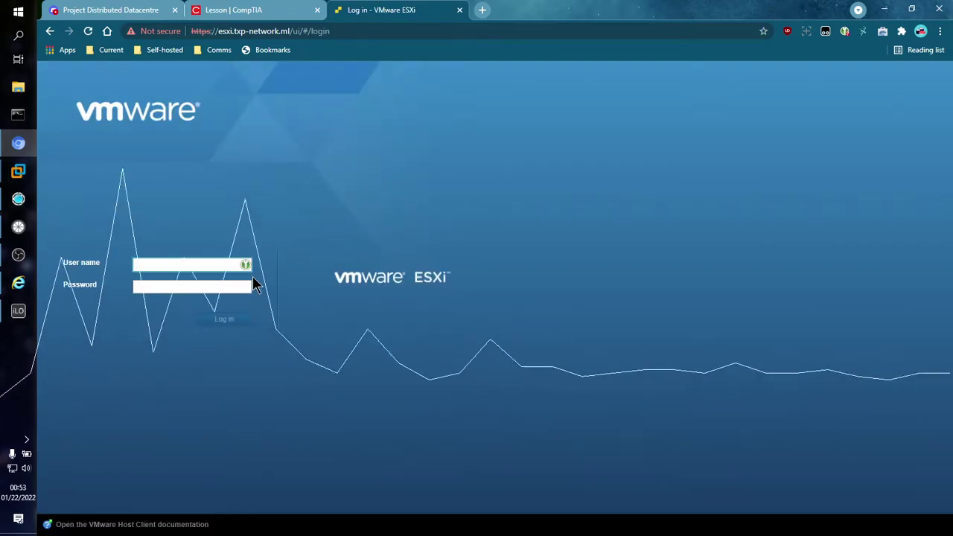
pyautogui.hotkey('ctrl', 'shift', 'u')
pyautogui.click(216, 321)
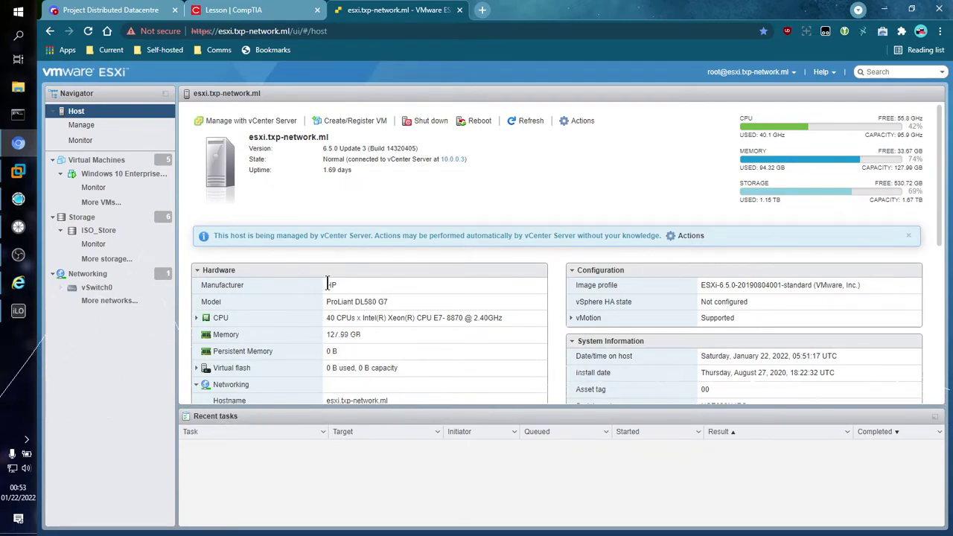
# Examine the host overview, including hardware, networking, datastores, system information and the last-hour performance summary
pyautogui.scroll(-2, 331, 281)
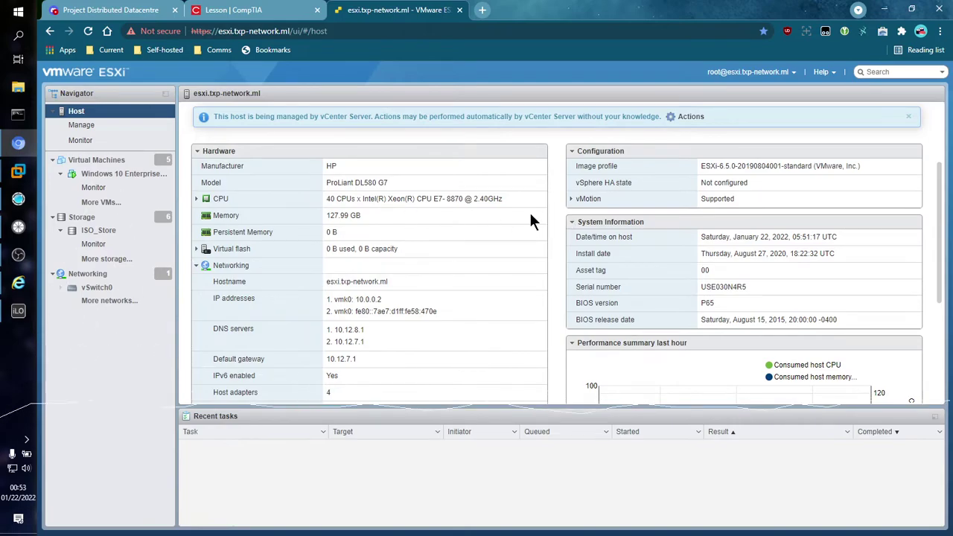
pyautogui.scroll(-4, 417, 282)
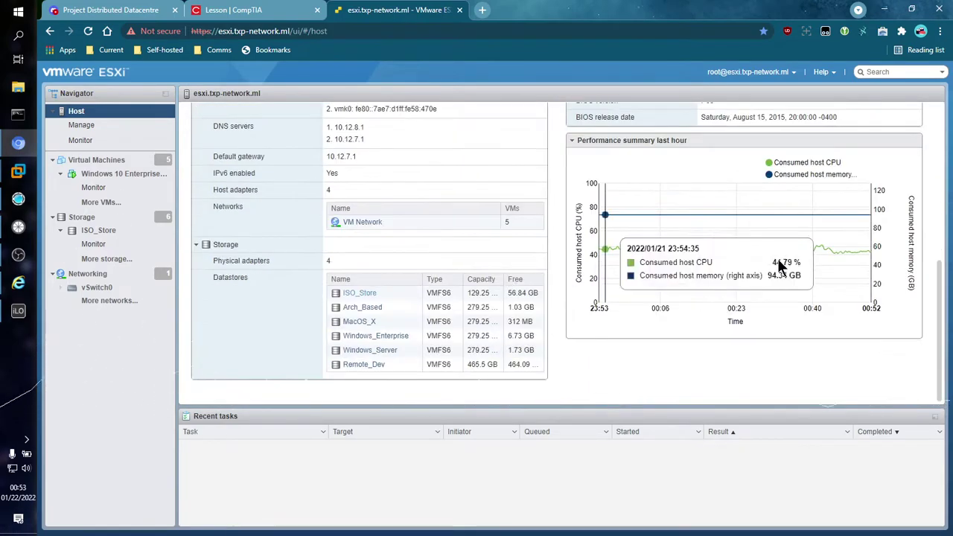
pyautogui.scroll(6, 748, 331)
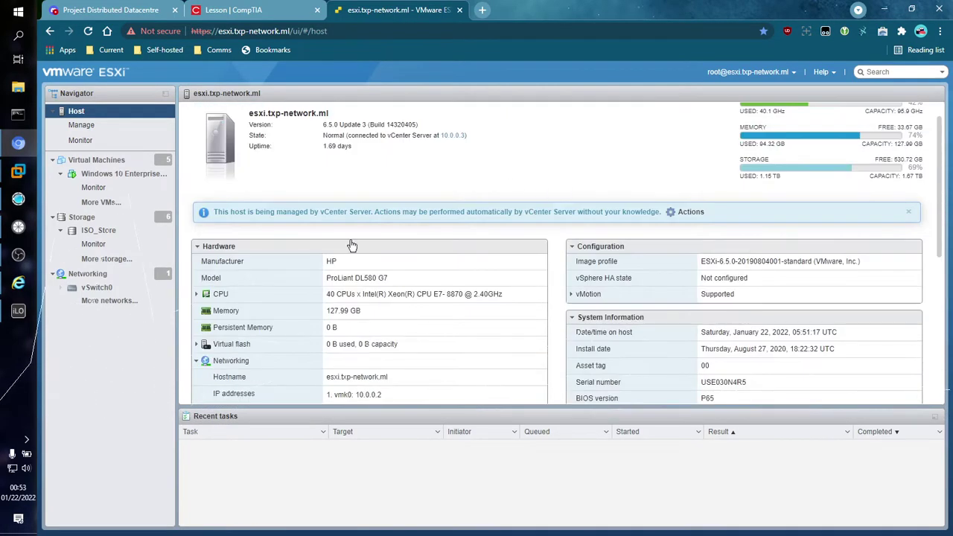
pyautogui.scroll(1, 492, 333)
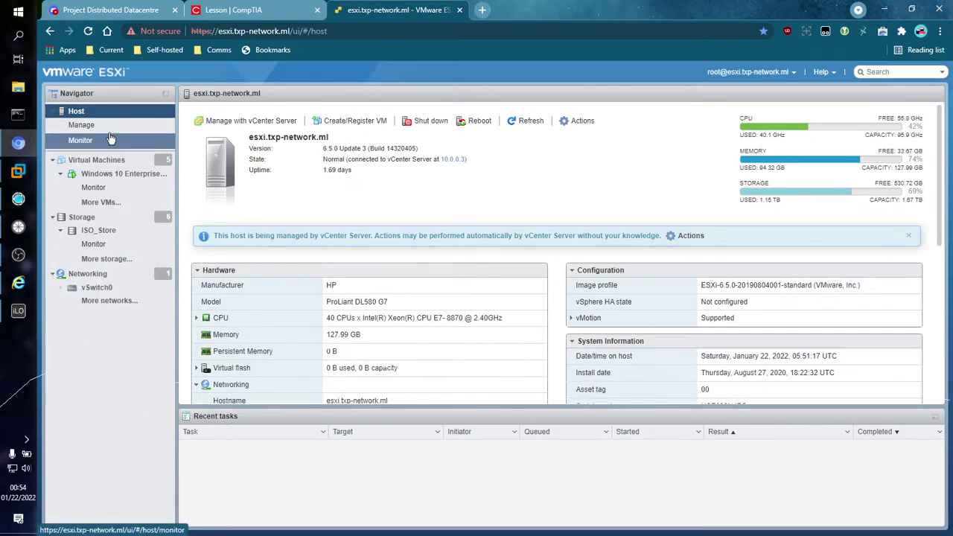
# Examine the PCI devices in the host's hardware management and their passthrough status, enlarging the device list
pyautogui.click(82, 125)
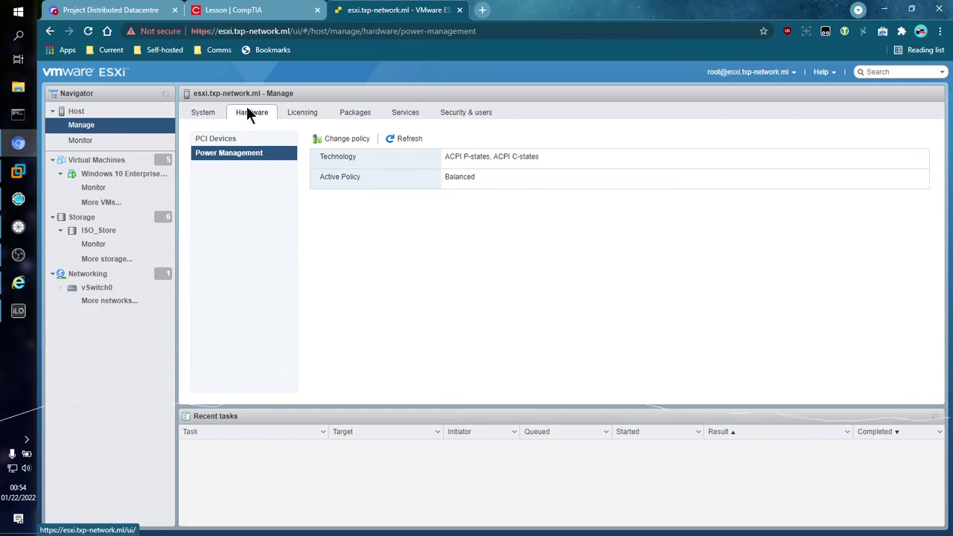
pyautogui.click(230, 138)
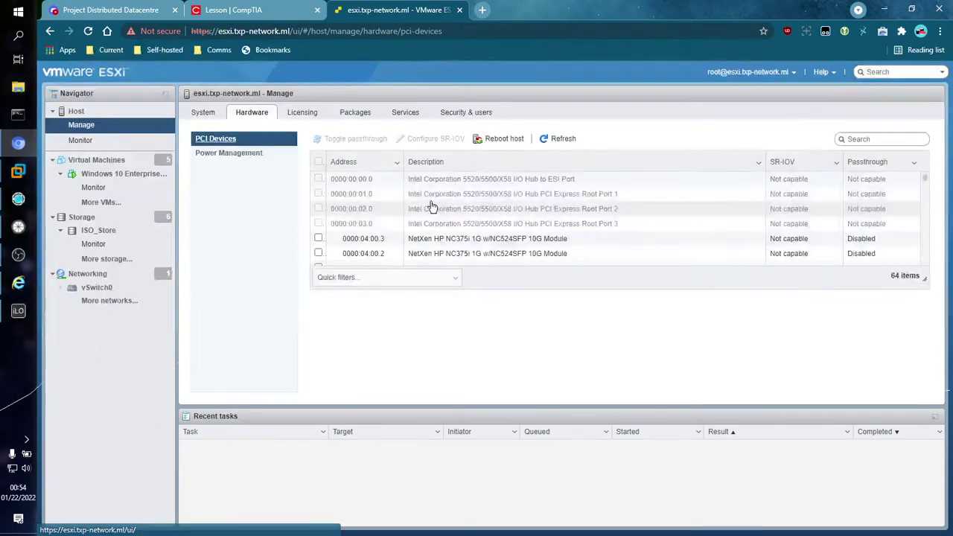
pyautogui.moveTo(926, 281); pyautogui.dragTo(924, 370)
pyautogui.scroll(-10, 793, 300)
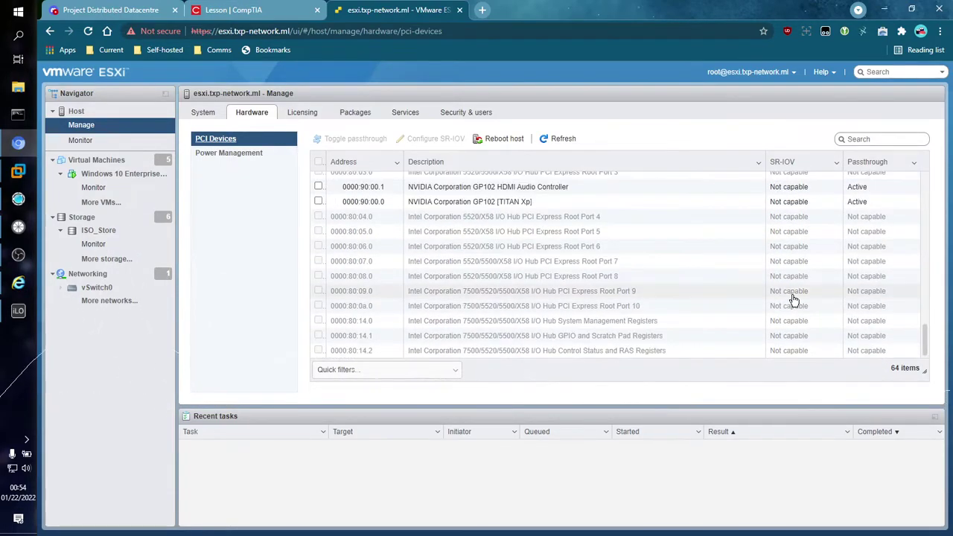
pyautogui.scroll(5, 792, 298)
pyautogui.scroll(-2, 744, 298)
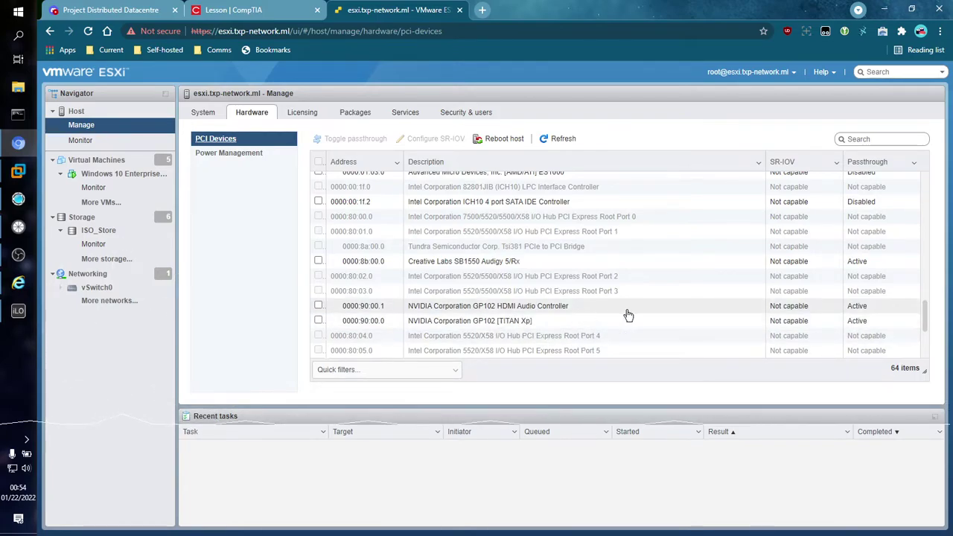
# Review the host's monitoring data: hardware system sensors, logs and notifications
pyautogui.click(91, 142)
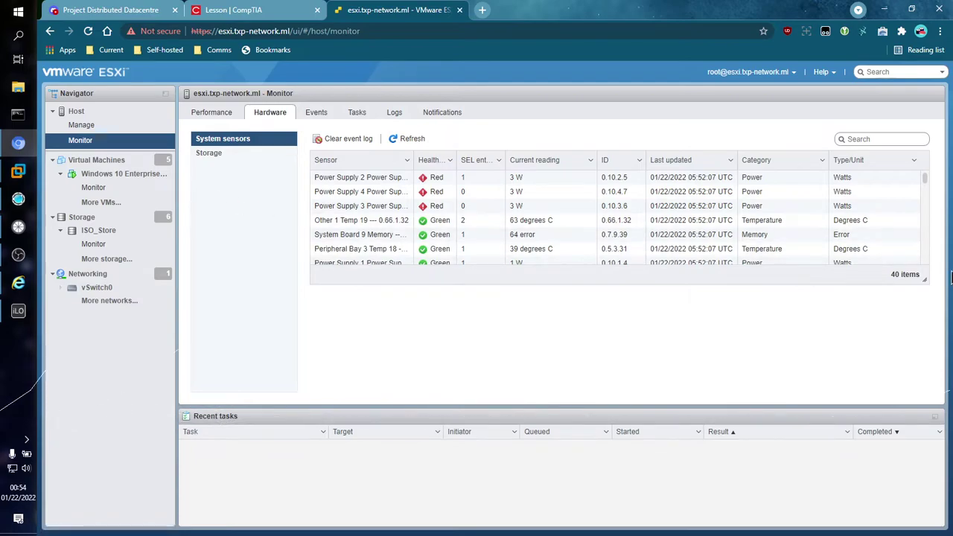
pyautogui.moveTo(927, 279); pyautogui.dragTo(923, 321)
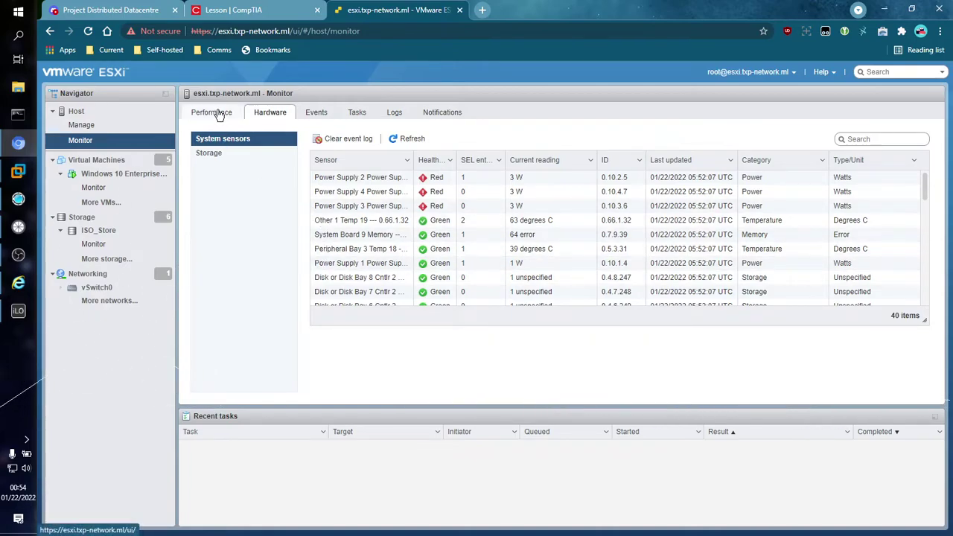
pyautogui.click(395, 113)
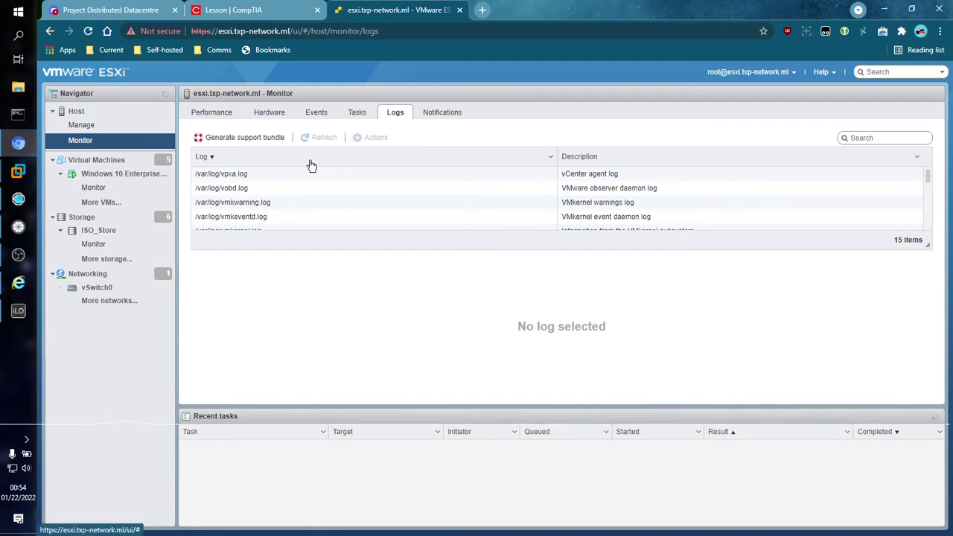
pyautogui.click(445, 116)
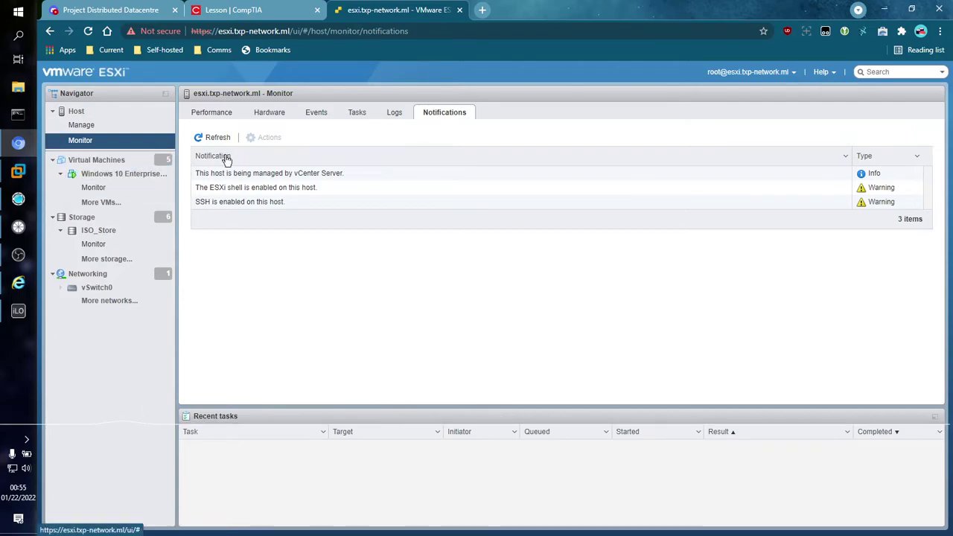
# Review the host's virtual machines and its storage datastores
pyautogui.click(89, 164)
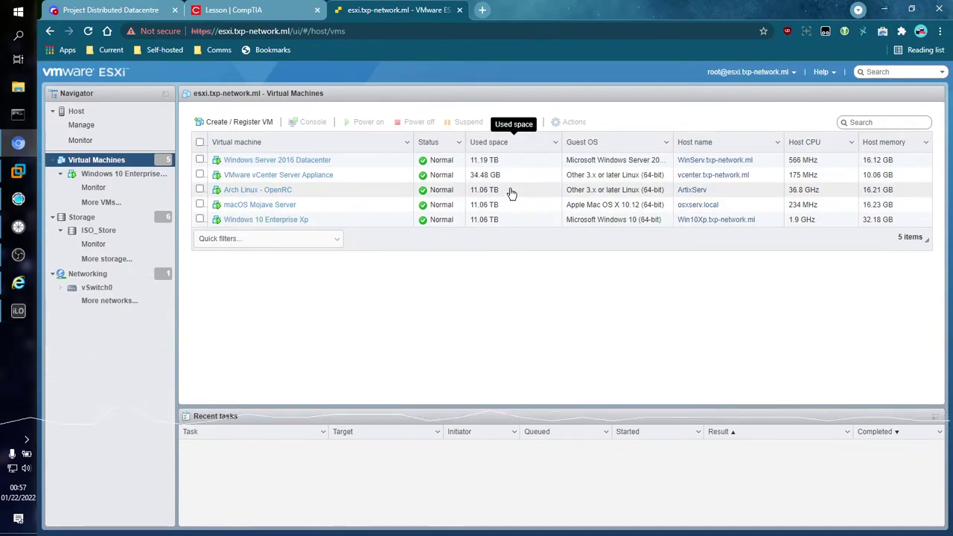
pyautogui.click(101, 231)
pyautogui.click(119, 218)
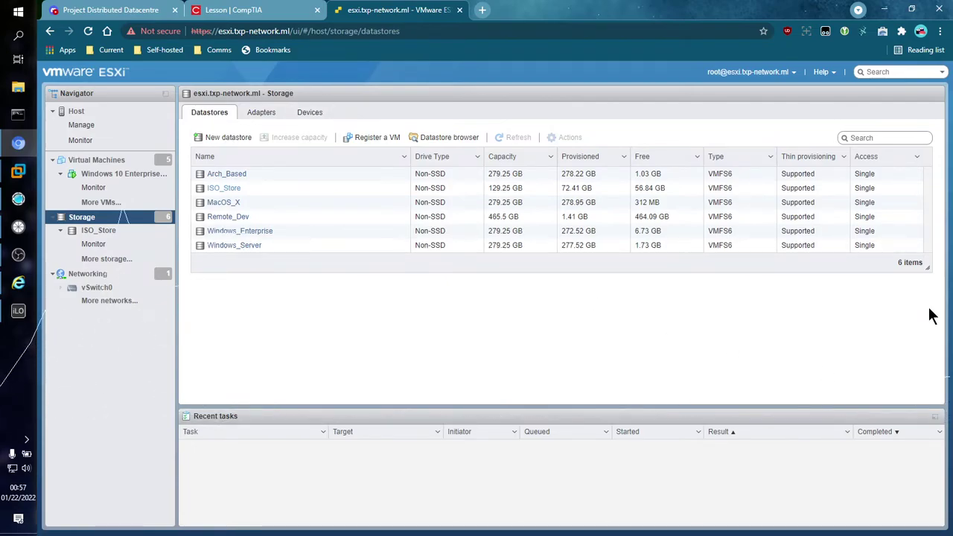
pyautogui.moveTo(929, 271); pyautogui.dragTo(930, 291)
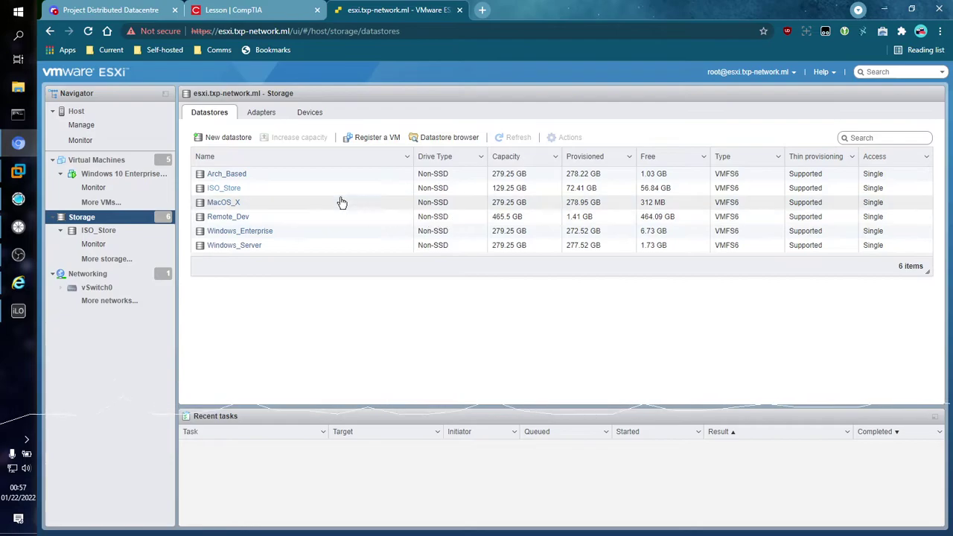
# Review the host's storage adapters and examine its storage devices sorted by ascending capacity
pyautogui.click(267, 114)
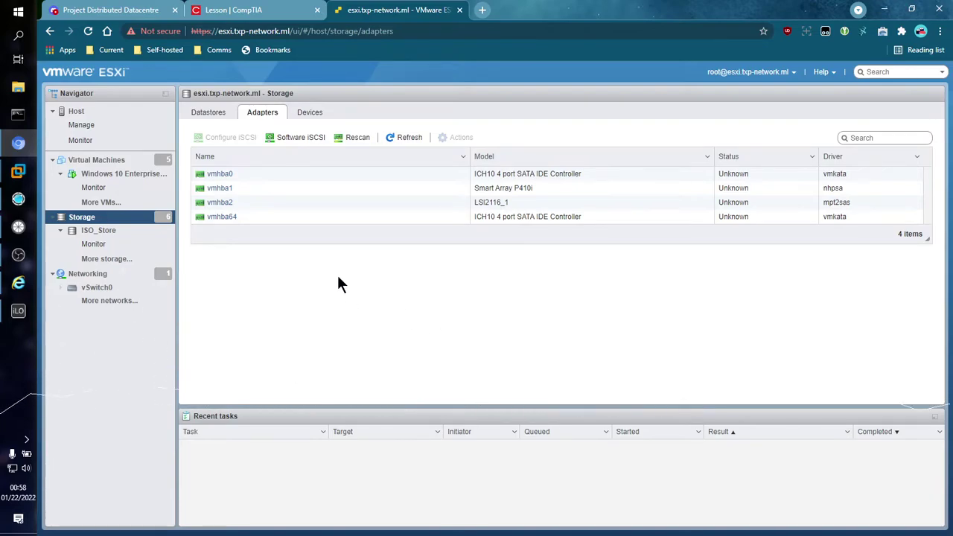
pyautogui.click(312, 113)
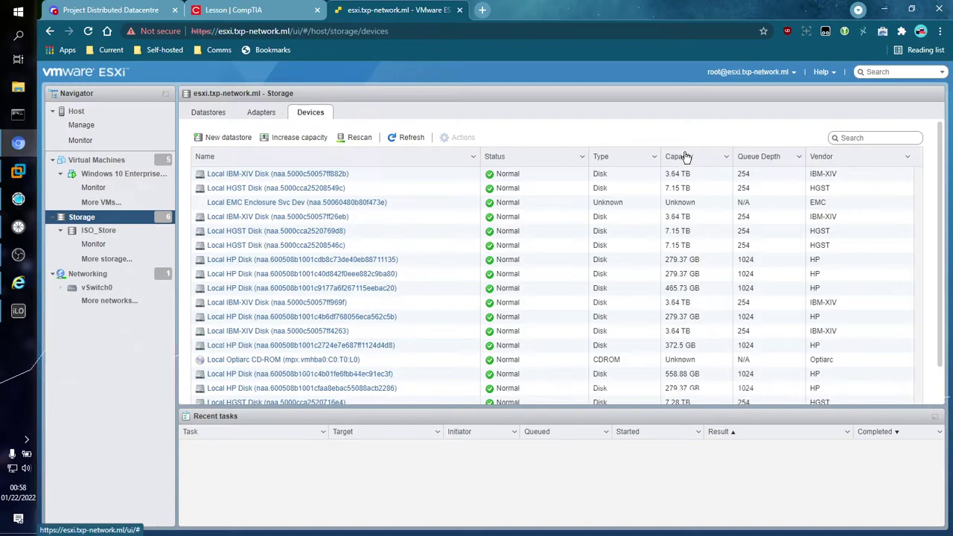
pyautogui.click(684, 156)
pyautogui.scroll(-1, 740, 325)
pyautogui.scroll(1, 740, 322)
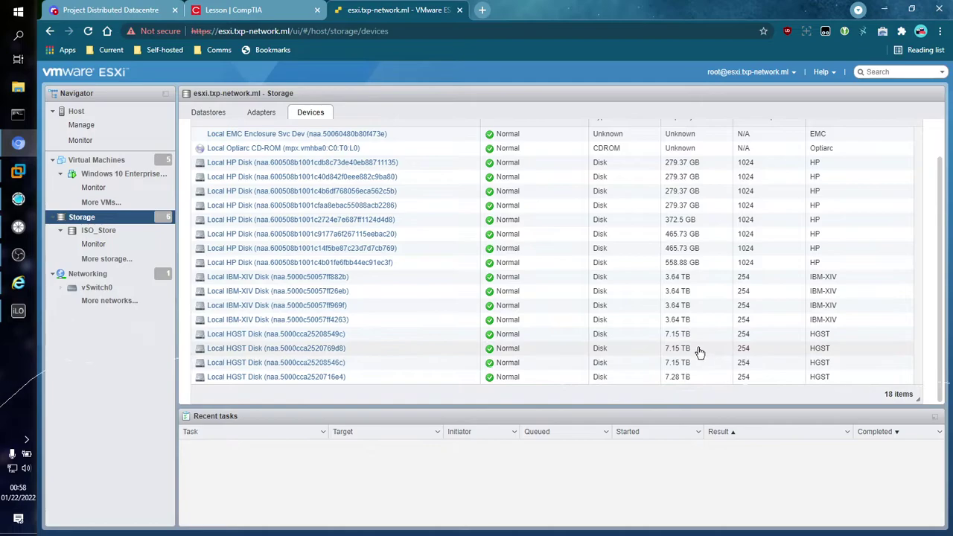
pyautogui.scroll(2, 671, 327)
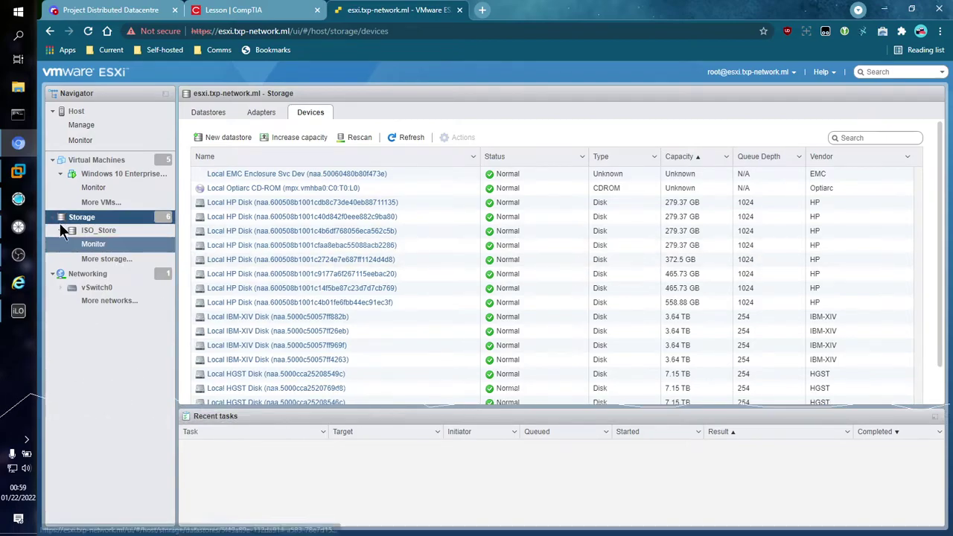
pyautogui.scroll(-1, 447, 212)
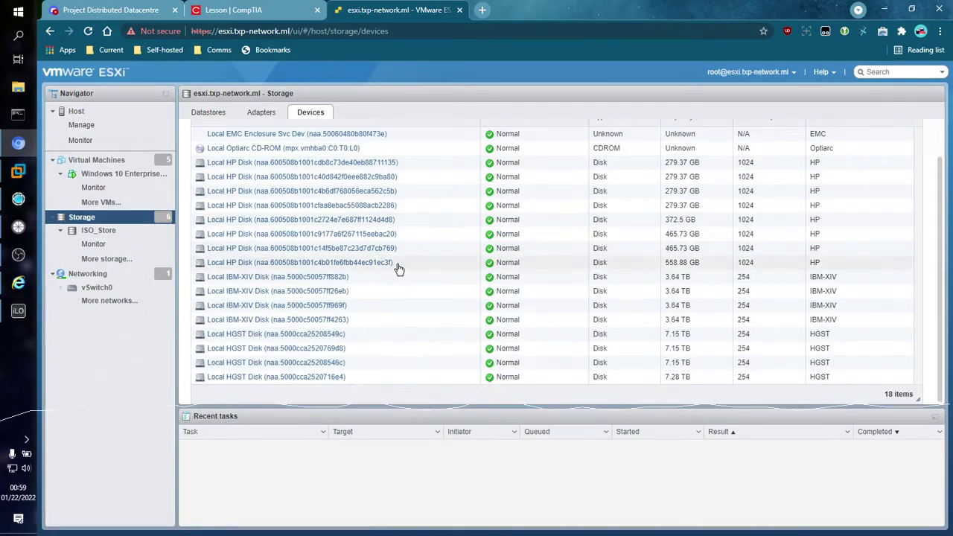
pyautogui.scroll(1, 402, 268)
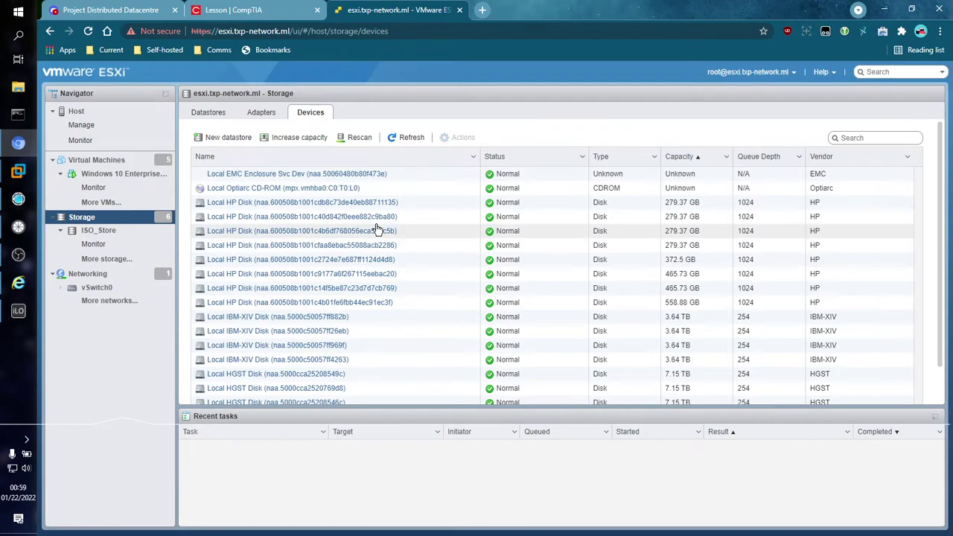
# View the details and topology of the vSwitch0 virtual switch in the host's networking
pyautogui.click(92, 276)
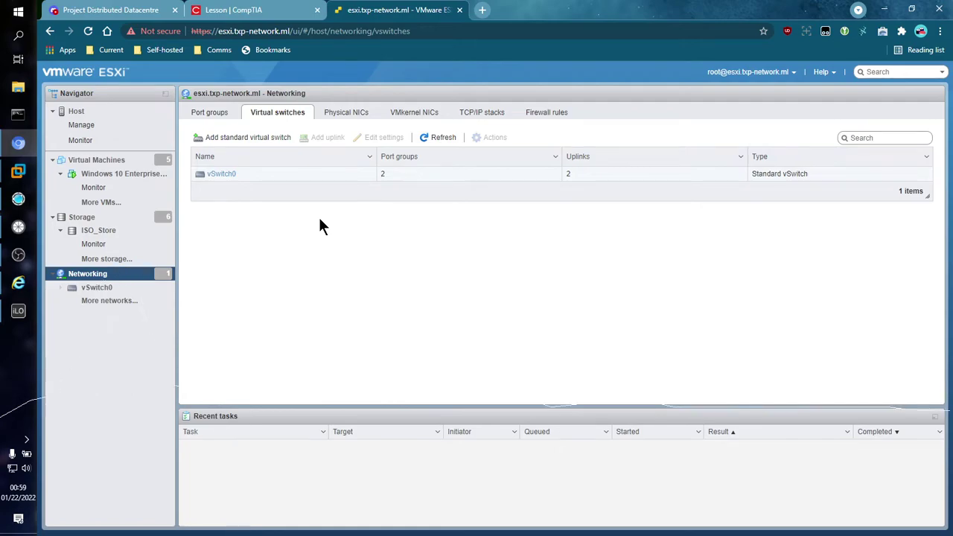
pyautogui.click(221, 176)
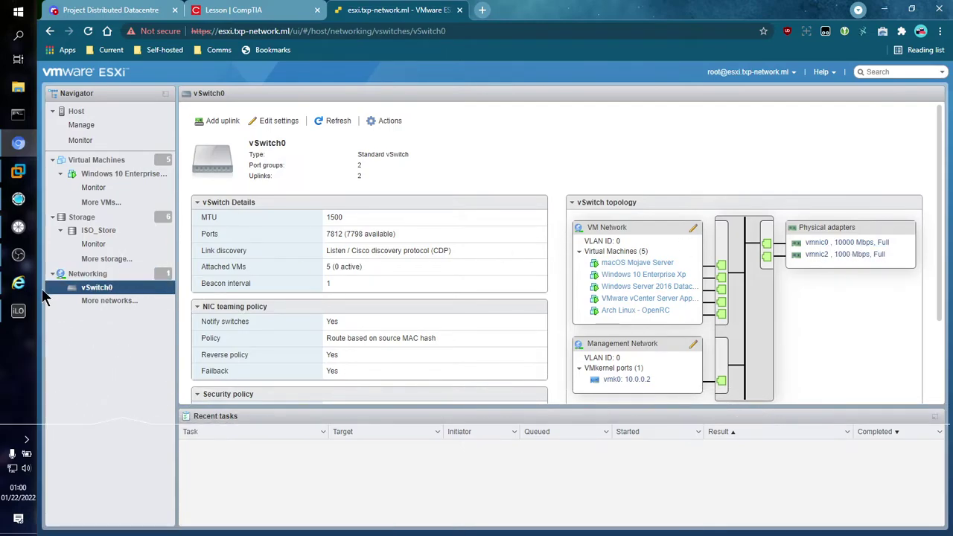
# Switch to OBS to check the live stream, and minimize it to return to the browser
pyautogui.click(18, 255)
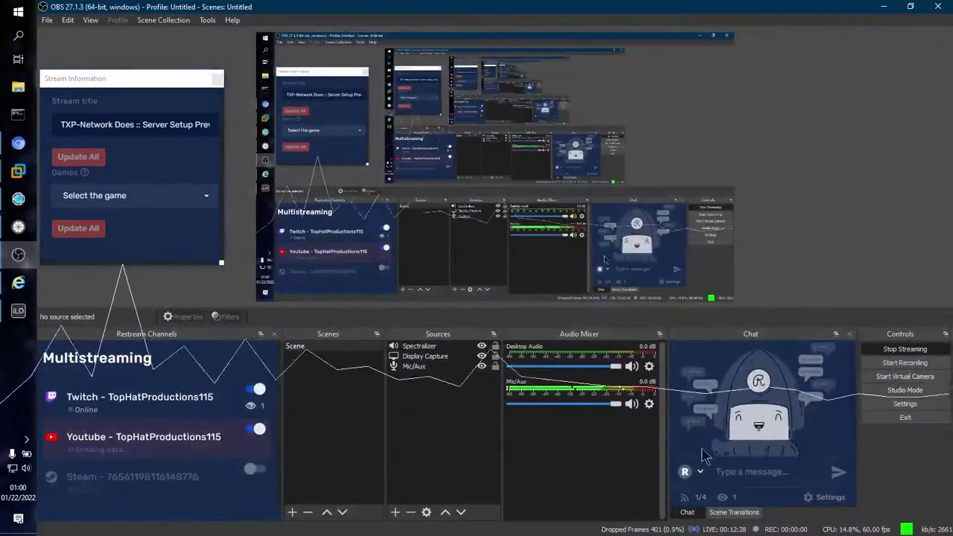
pyautogui.click(883, 9)
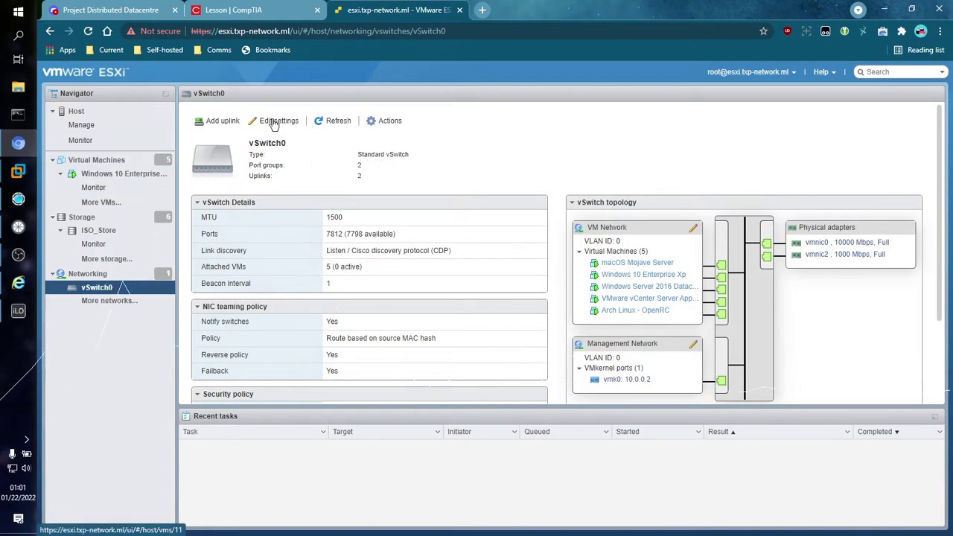
# Load vcenter.txp-network.ml in a new browser tab and go to the vSphere Client's Home dashboard
pyautogui.click(483, 9)
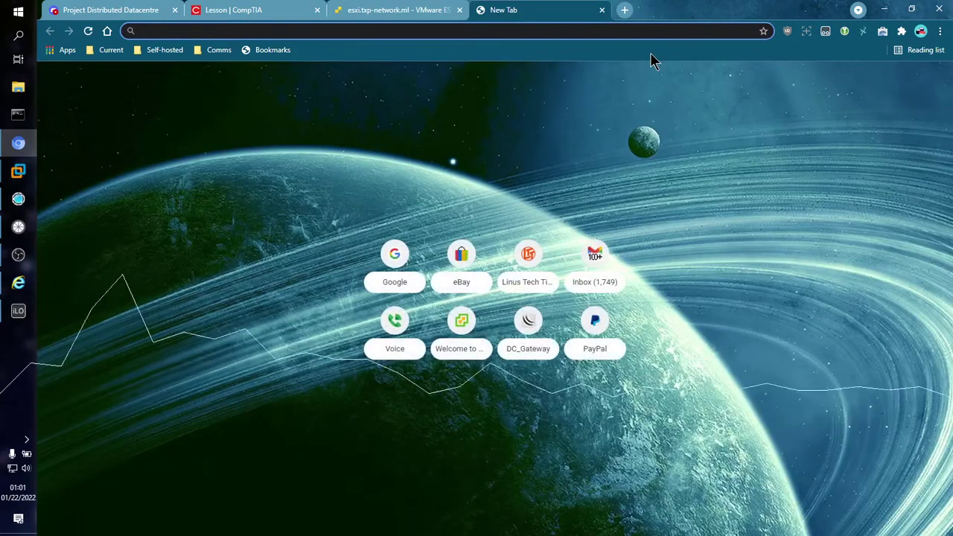
pyautogui.write('vcenter.txp-network.ml/')
pyautogui.press('Return')
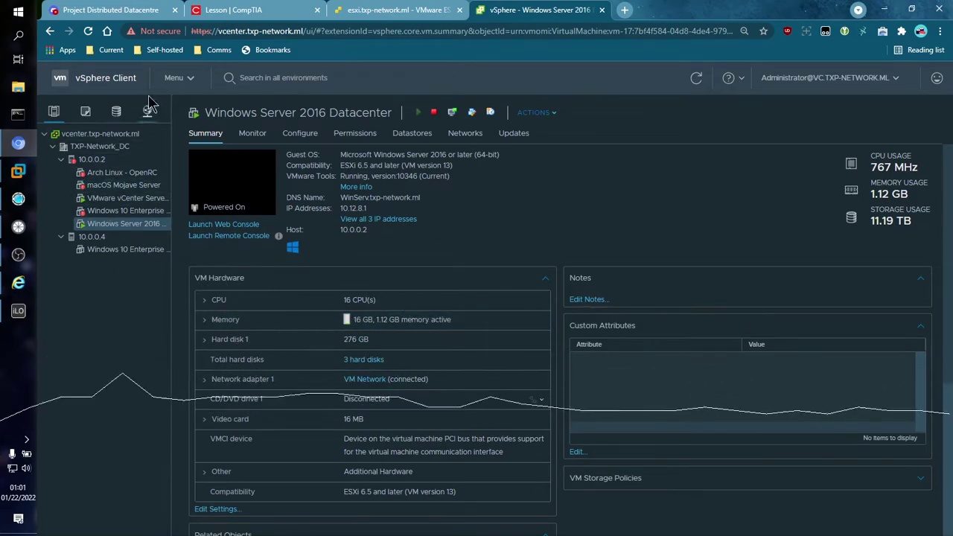
pyautogui.click(178, 77)
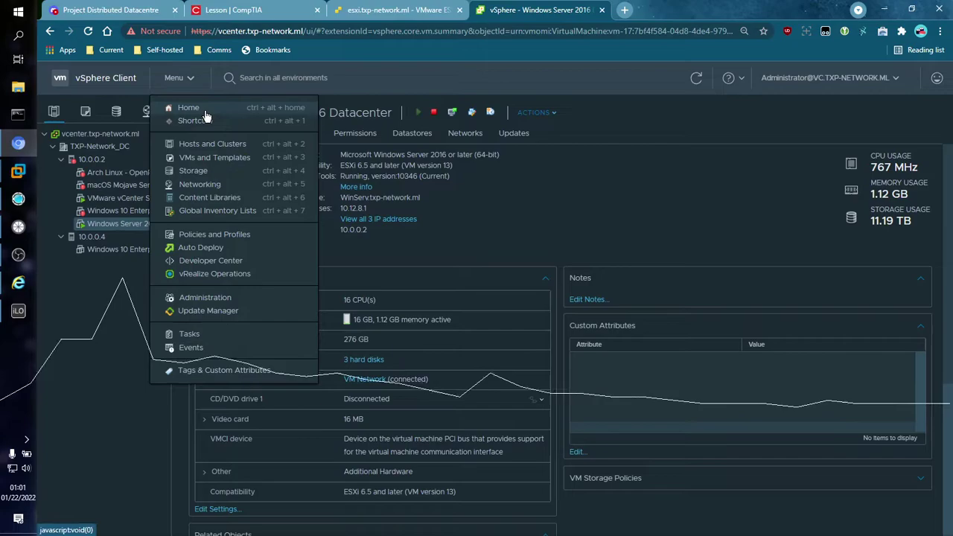
pyautogui.click(213, 112)
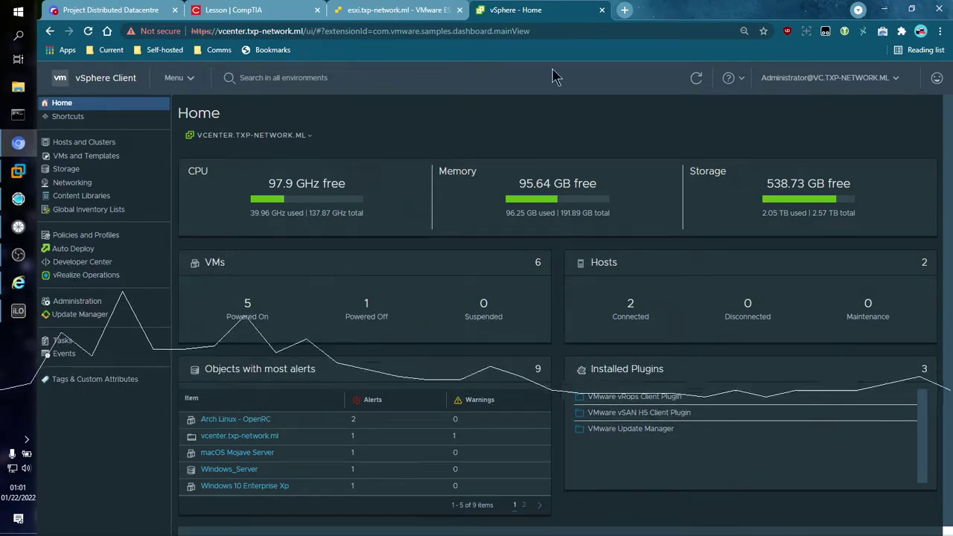
# Load the esxi2 host's web client in a new tab, place that tab before the vSphere one, and log in
pyautogui.click(365, 16)
pyautogui.click(628, 12)
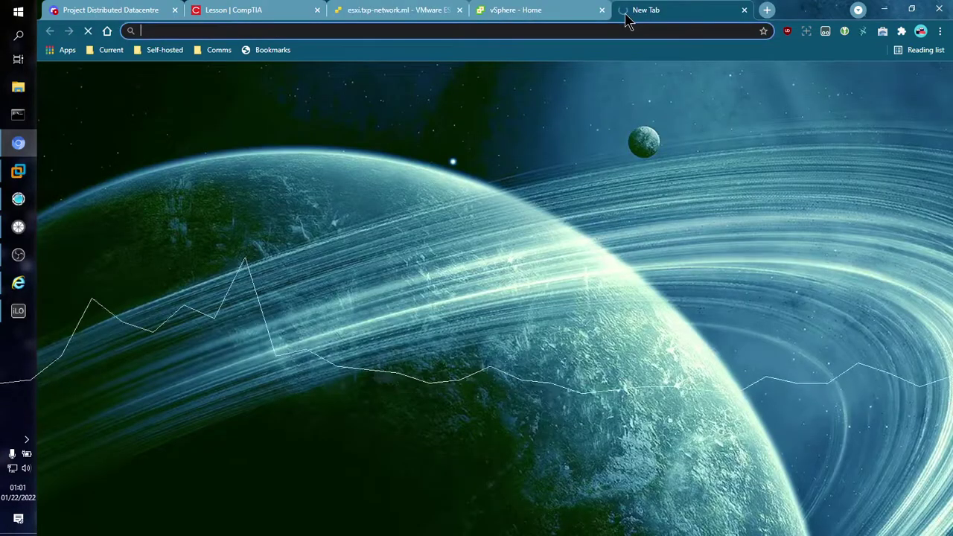
pyautogui.write('esxi2')
pyautogui.press('Return')
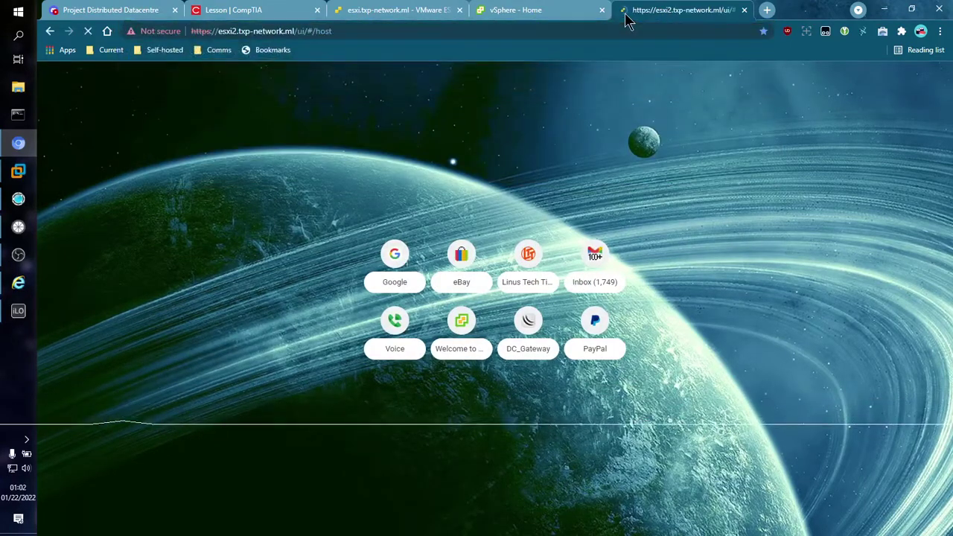
pyautogui.moveTo(665, 15); pyautogui.dragTo(522, 12)
pyautogui.click(245, 264)
pyautogui.click(227, 319)
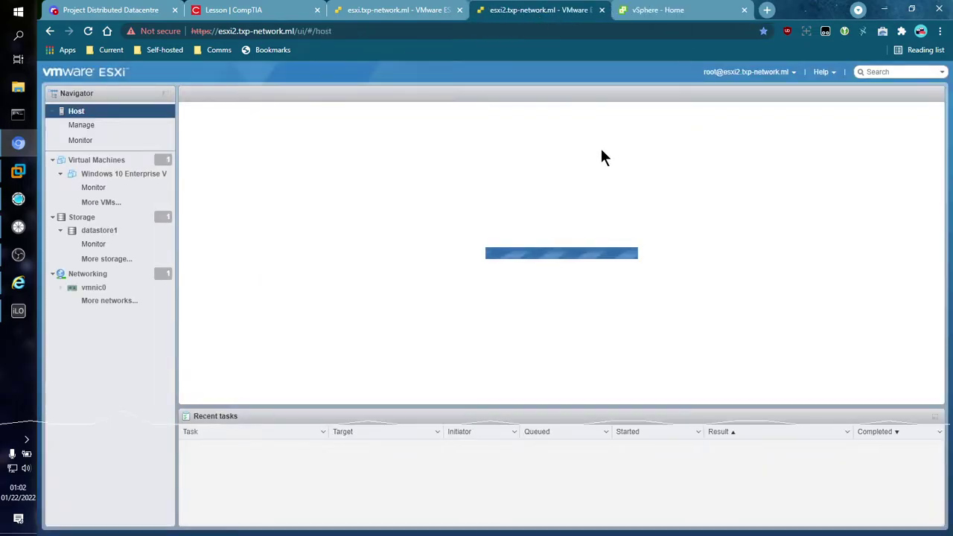
# Compare the esxi and esxi2 host pages, and glance at the combined resources on the vSphere Home dashboard
pyautogui.click(444, 10)
pyautogui.hotkey('ctrl', 'Tab')
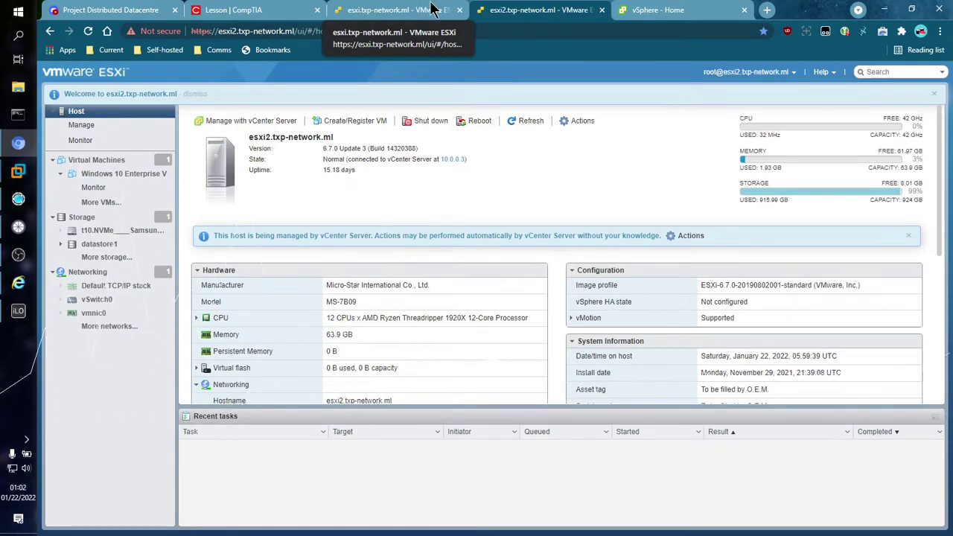
pyautogui.click(434, 9)
pyautogui.click(511, 10)
pyautogui.hotkey('ctrl', 'shift', 'Tab')
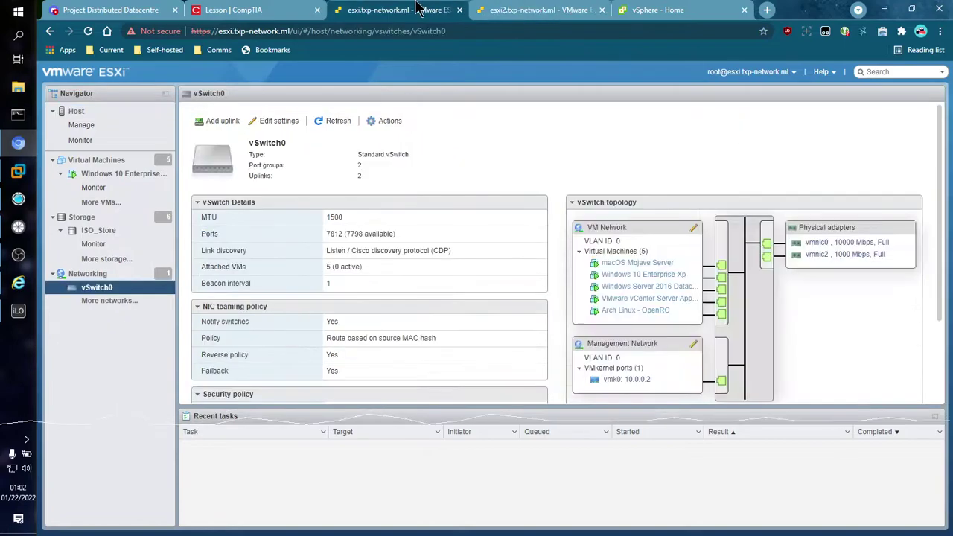
pyautogui.click(512, 11)
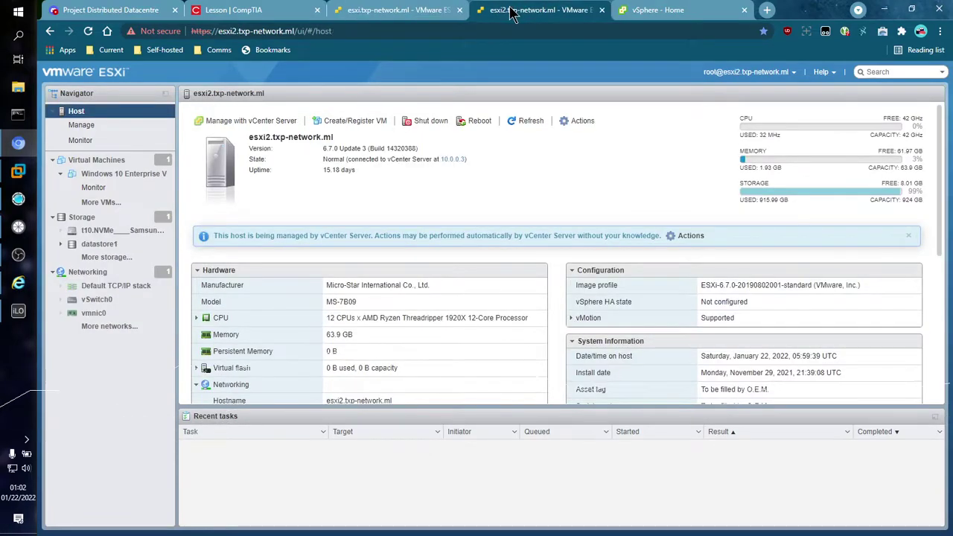
pyautogui.click(429, 11)
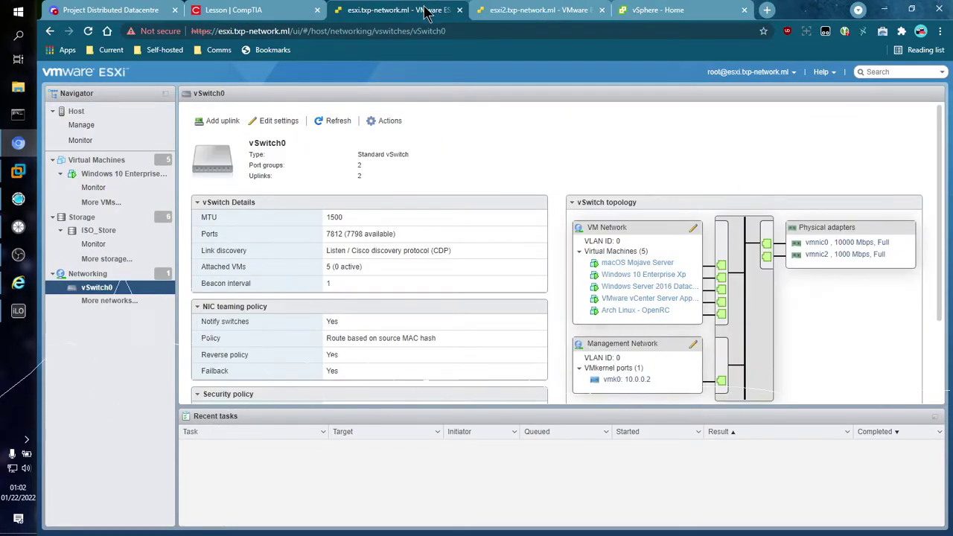
pyautogui.click(566, 9)
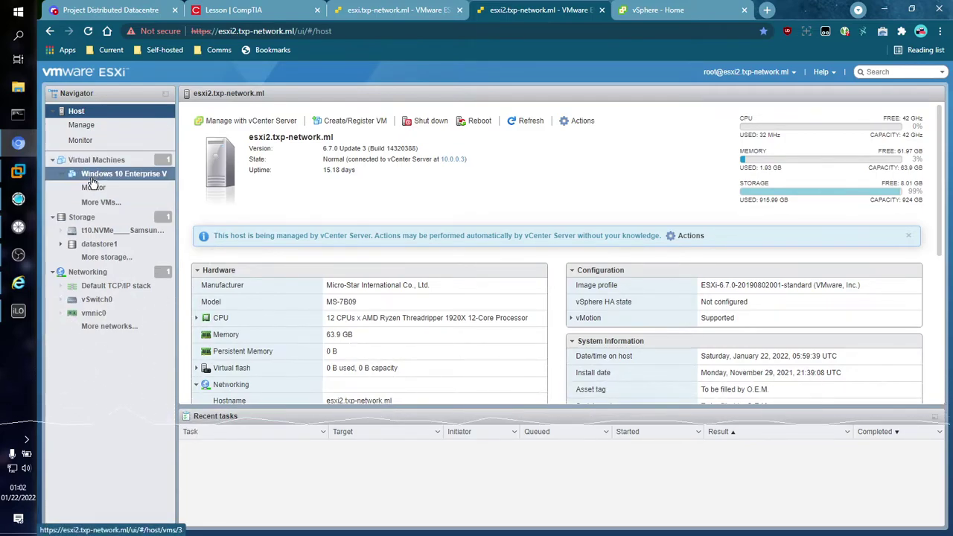
pyautogui.click(358, 9)
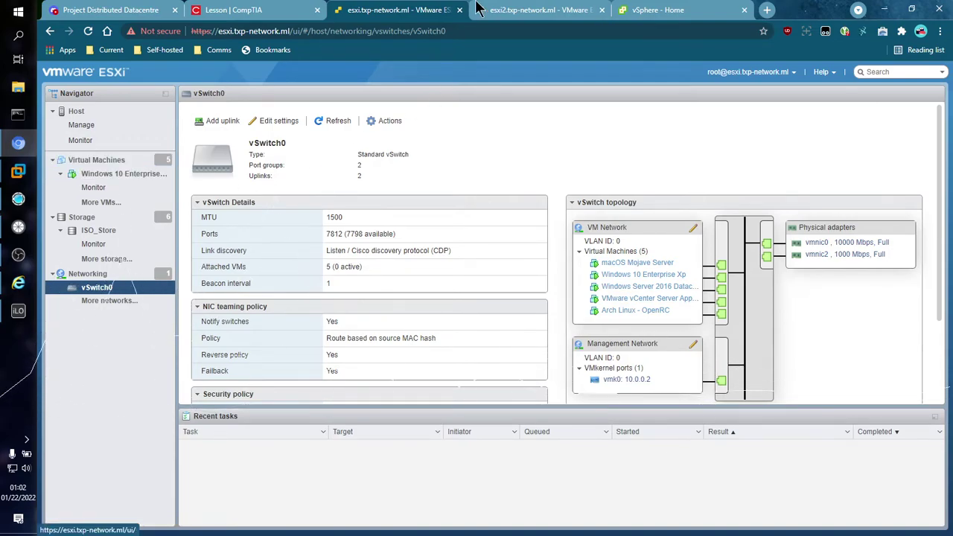
pyautogui.hotkey('ctrl', 'Tab')
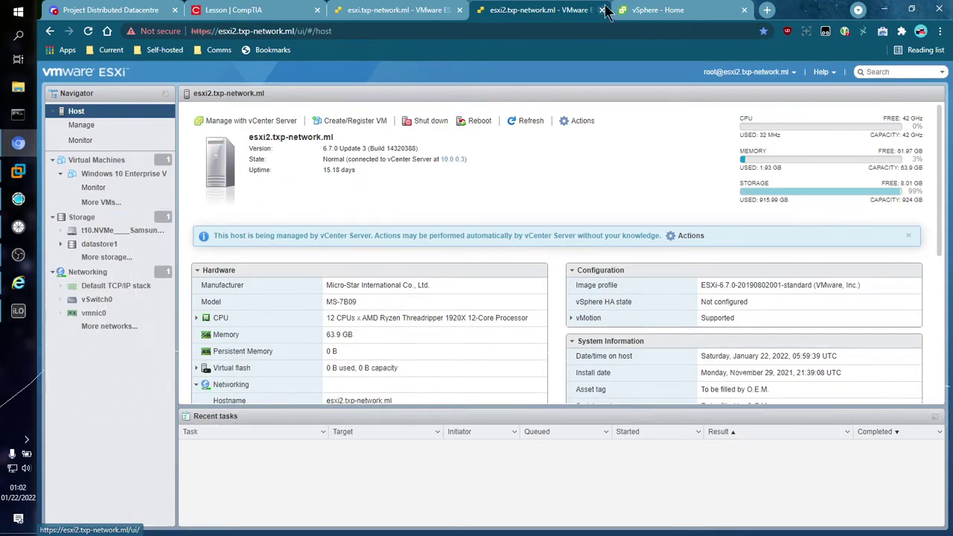
pyautogui.click(637, 9)
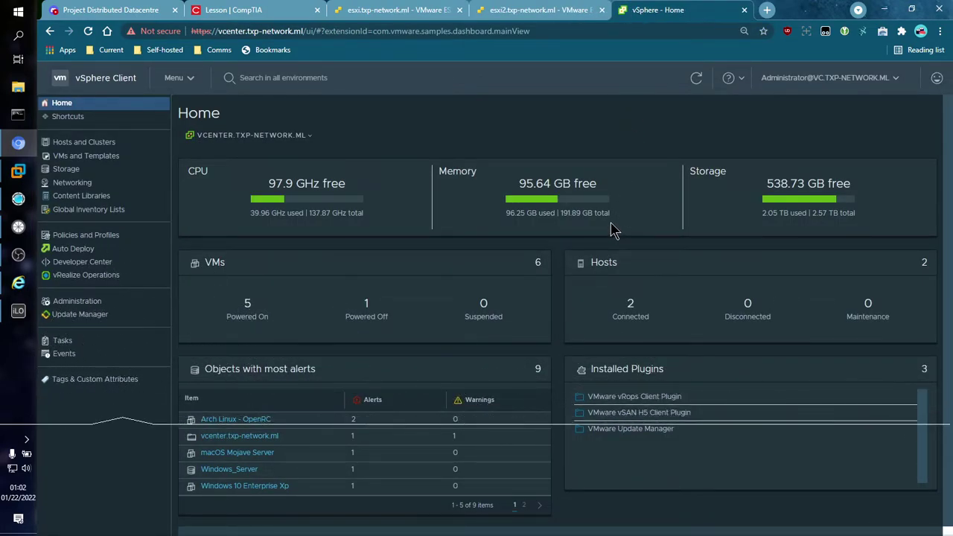
pyautogui.click(536, 9)
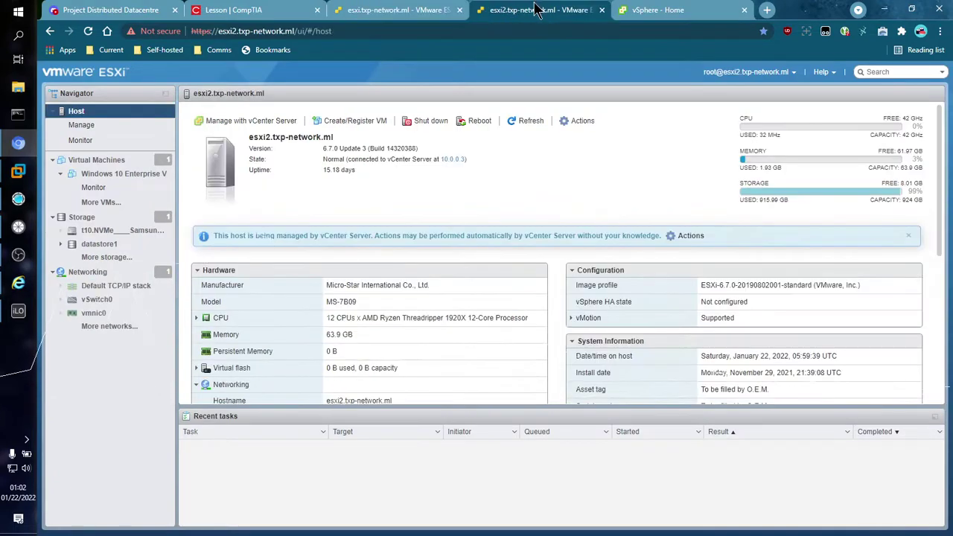
# Return to the vSphere Client, view its Shortcuts page, and go from there to Update Manager
pyautogui.click(670, 10)
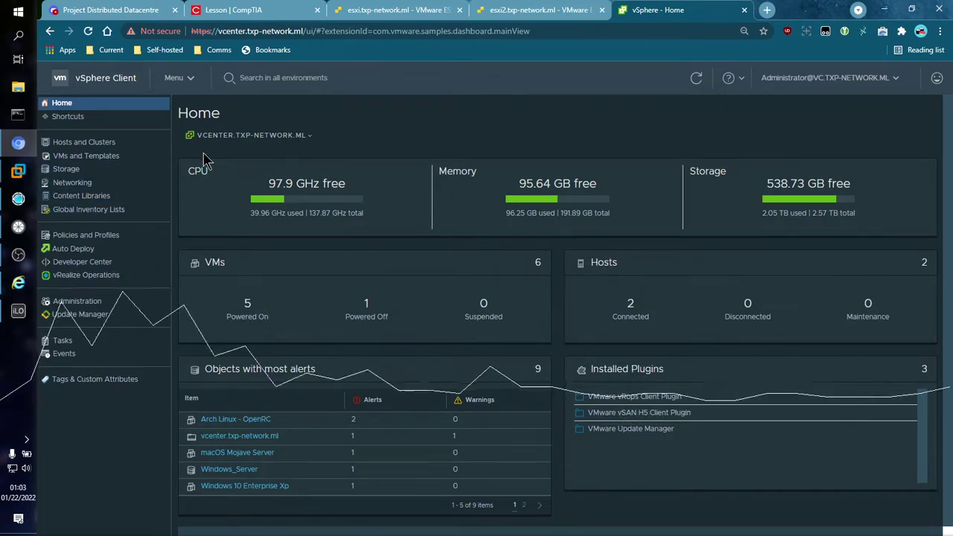
pyautogui.click(184, 81)
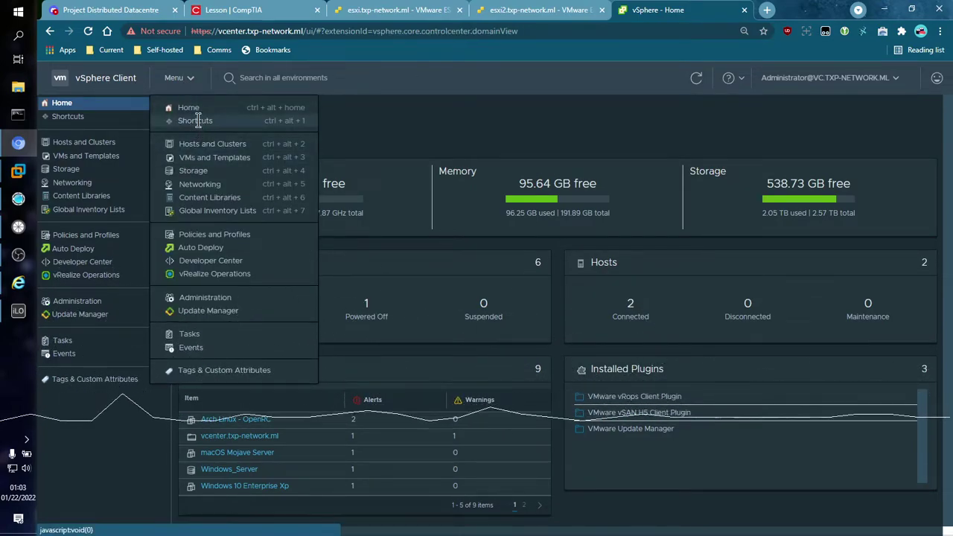
pyautogui.click(195, 122)
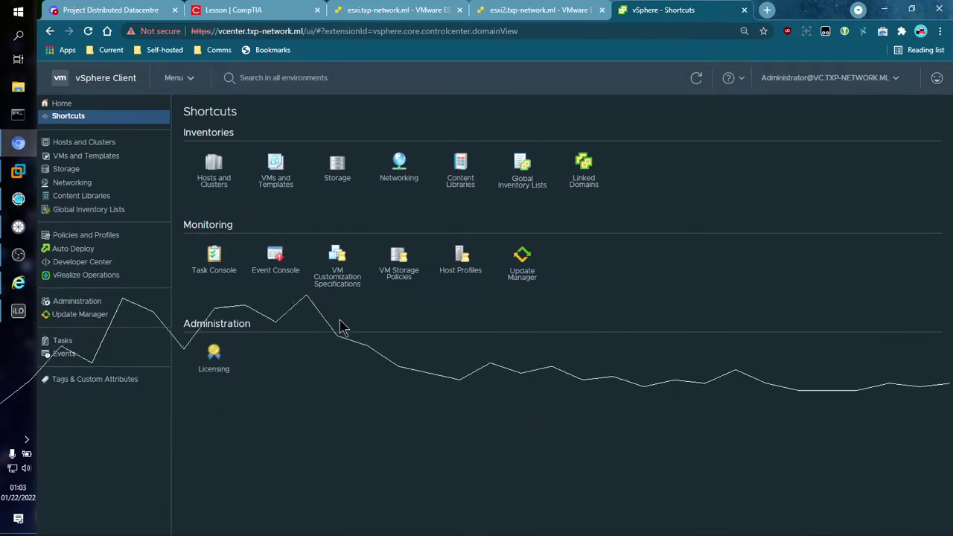
pyautogui.click(525, 275)
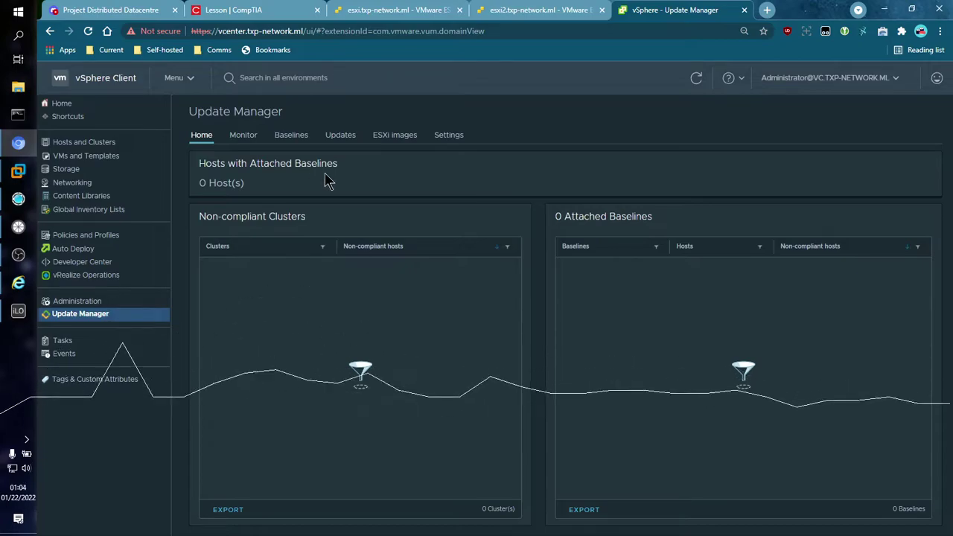
# Glance at the ESXi host pages, and review Update Manager's Patch Downloads and Recall Notifications settings
pyautogui.click(397, 13)
pyautogui.click(500, 15)
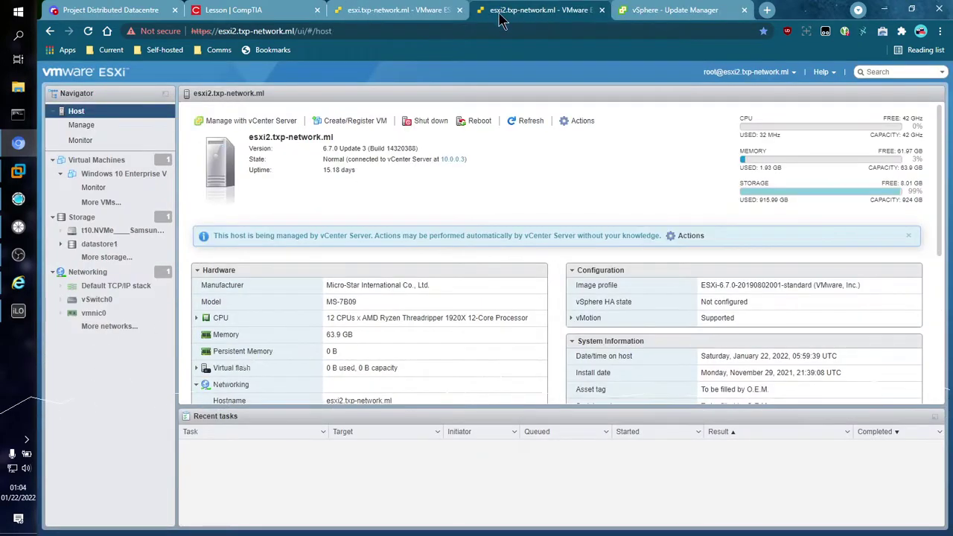
pyautogui.click(665, 11)
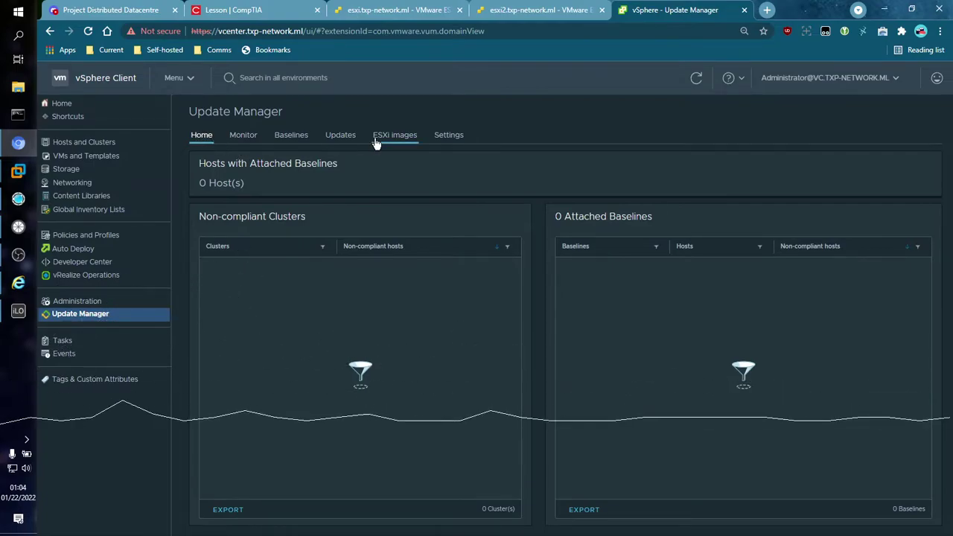
pyautogui.click(448, 138)
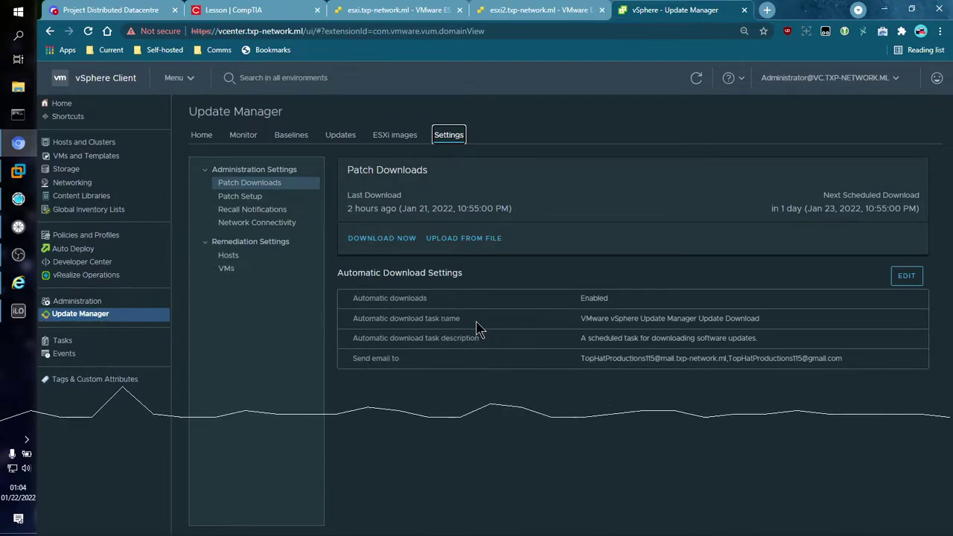
pyautogui.click(271, 215)
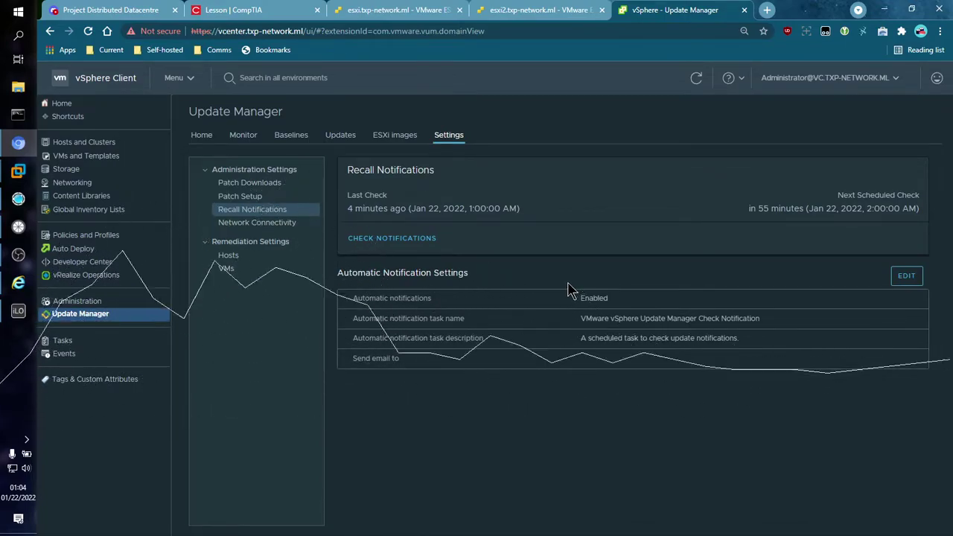
# Revisit the esxi and esxi2 host pages and come back to Update Manager
pyautogui.click(394, 12)
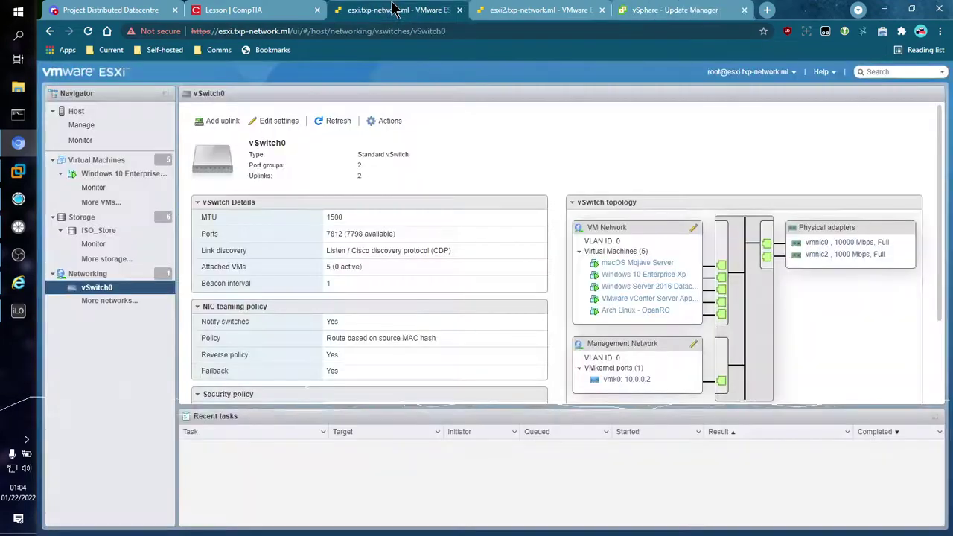
pyautogui.click(519, 9)
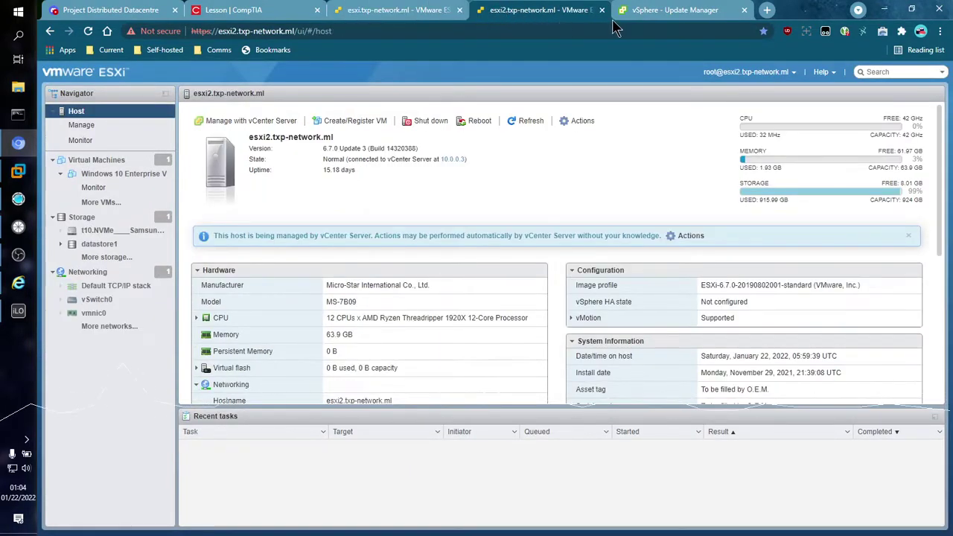
pyautogui.click(663, 11)
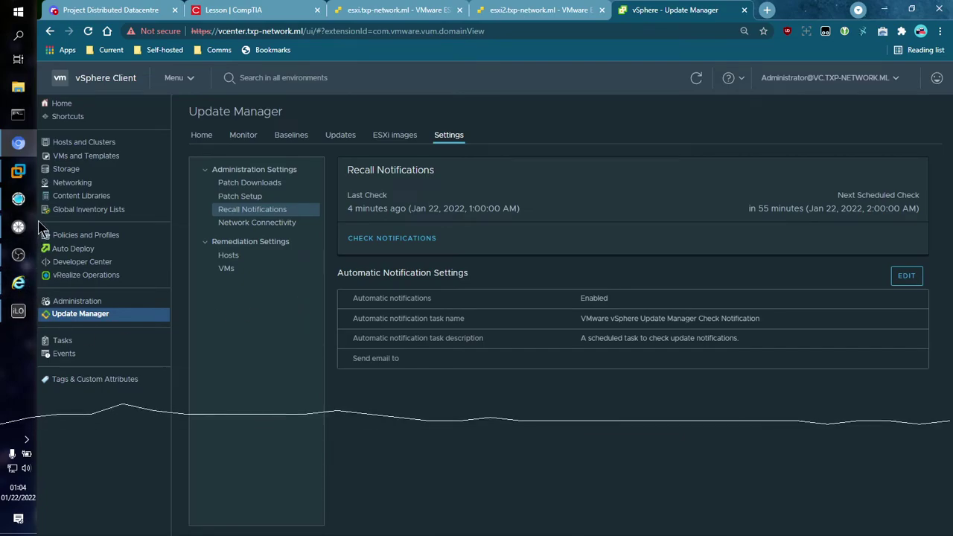
# Switch to OBS to check the multistreaming status, and minimize it to return to the vSphere Client
pyautogui.moveTo(27, 148)
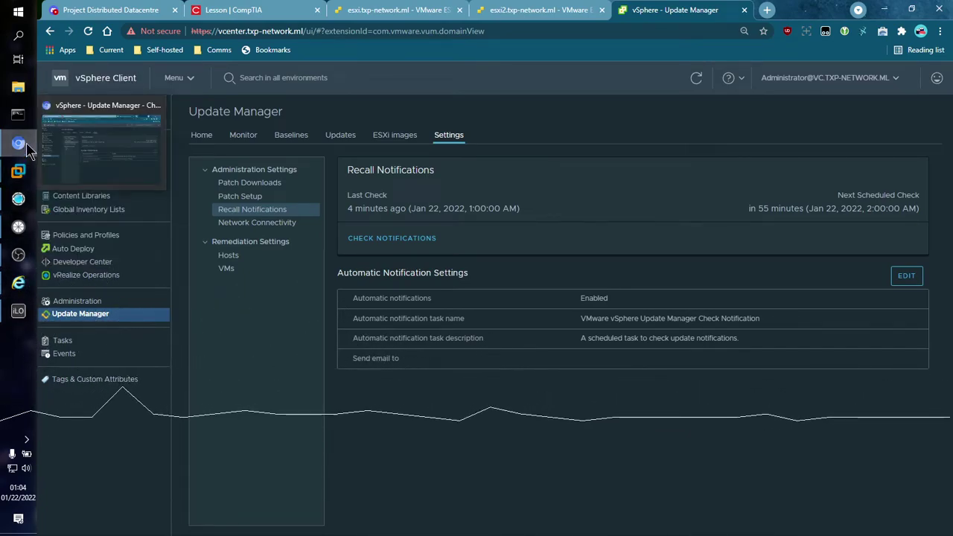
pyautogui.moveTo(17, 255)
pyautogui.click(97, 227)
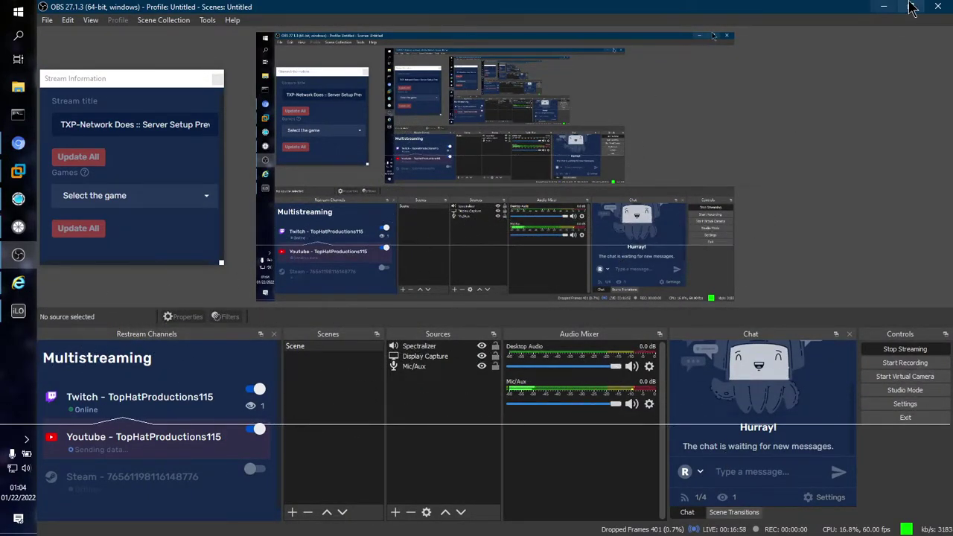
pyautogui.click(884, 7)
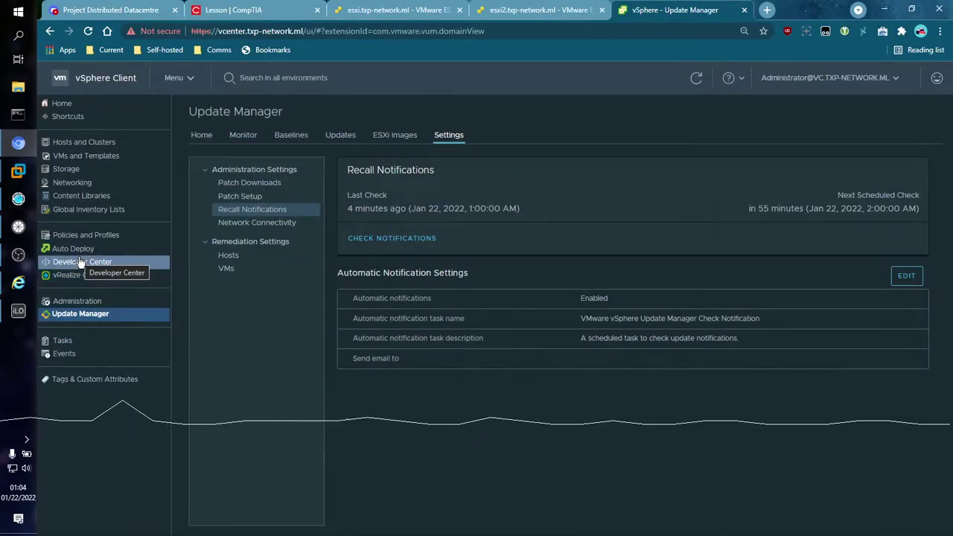
# In Hosts and Clusters, review the TXP-Network_DC datacenter's summary and view the storage devices of host 10.0.0.2
pyautogui.click(88, 143)
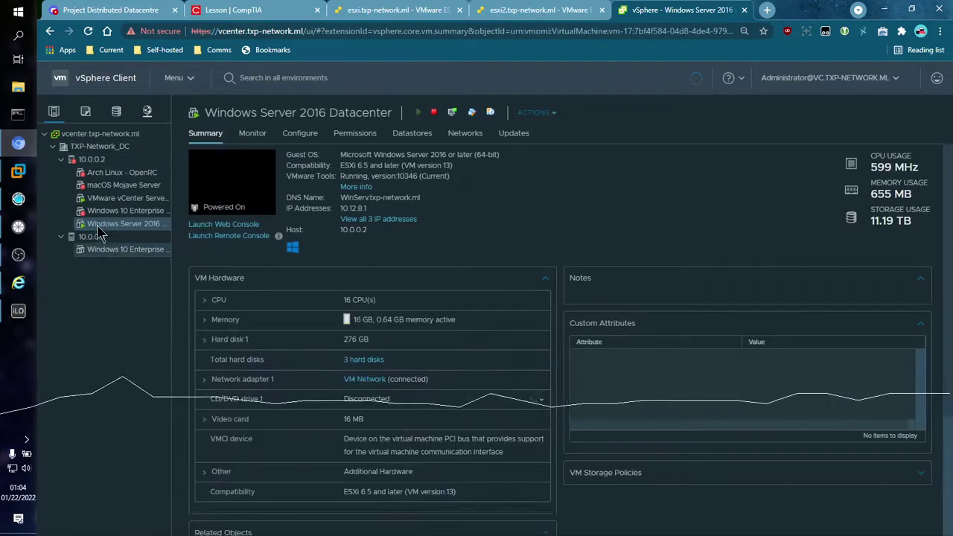
pyautogui.click(88, 146)
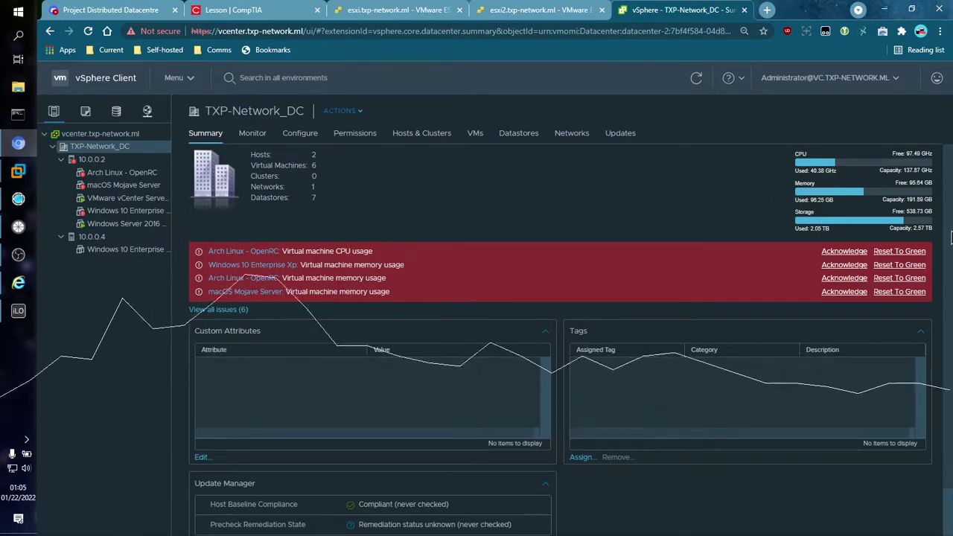
pyautogui.scroll(-1, 730, 328)
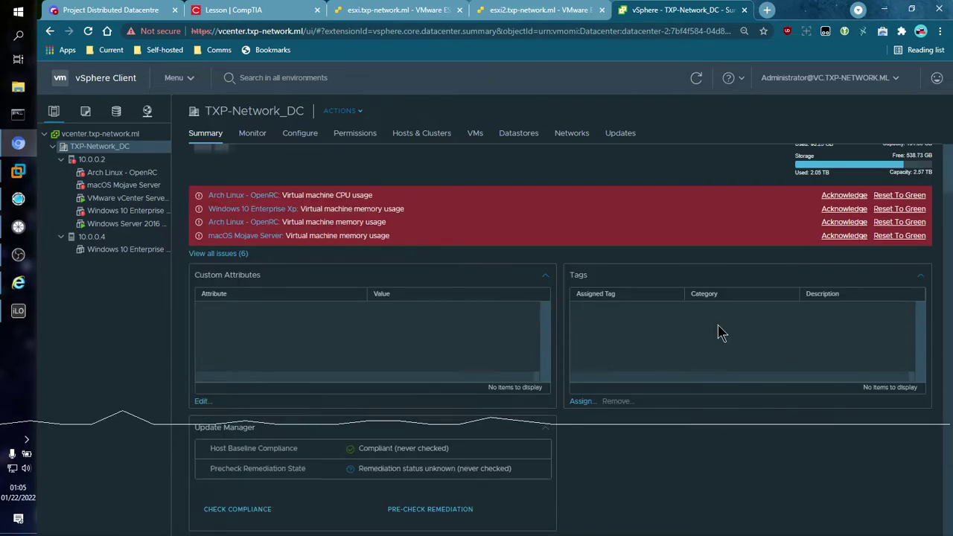
pyautogui.scroll(1, 670, 324)
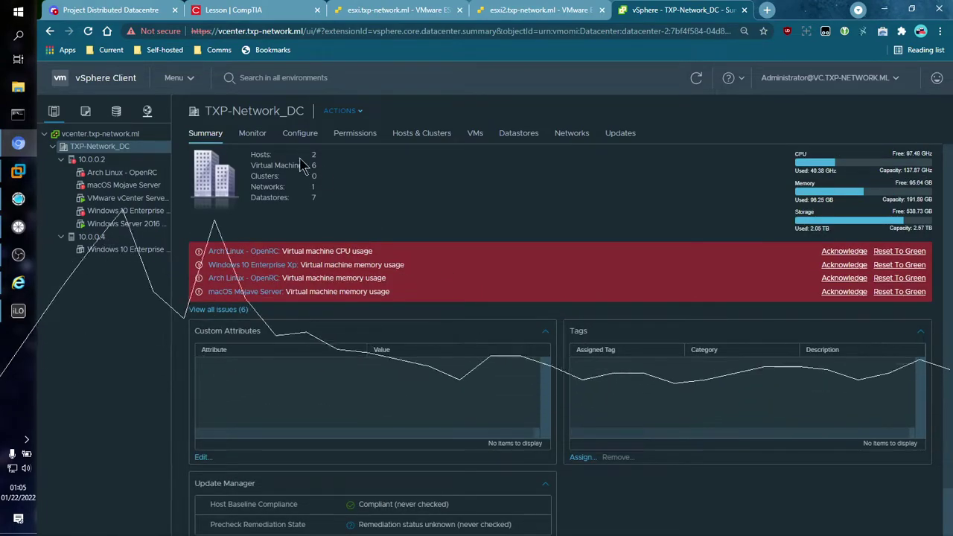
pyautogui.click(111, 161)
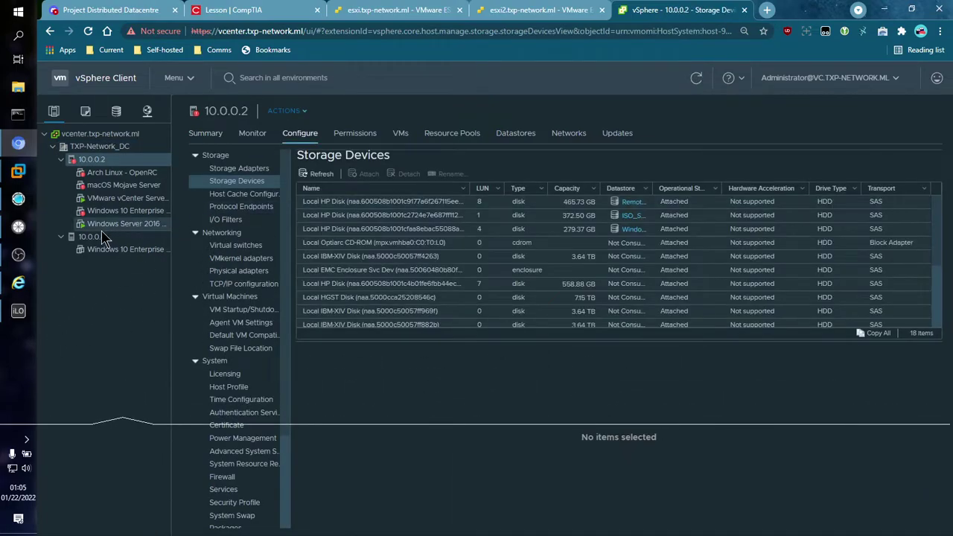
# View the storage devices of host 10.0.0.4, and return to the TXP-Network_DC datacenter's summary
pyautogui.click(102, 237)
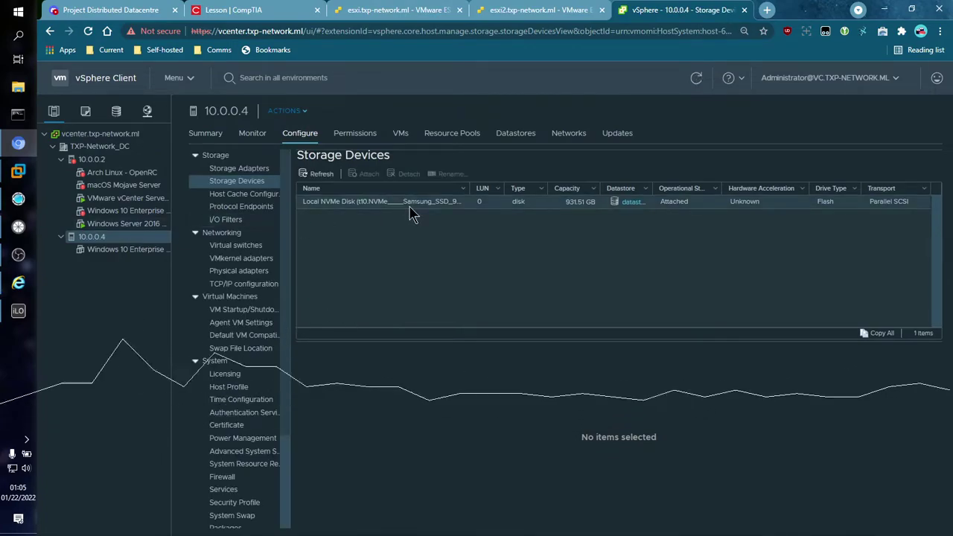
pyautogui.click(104, 148)
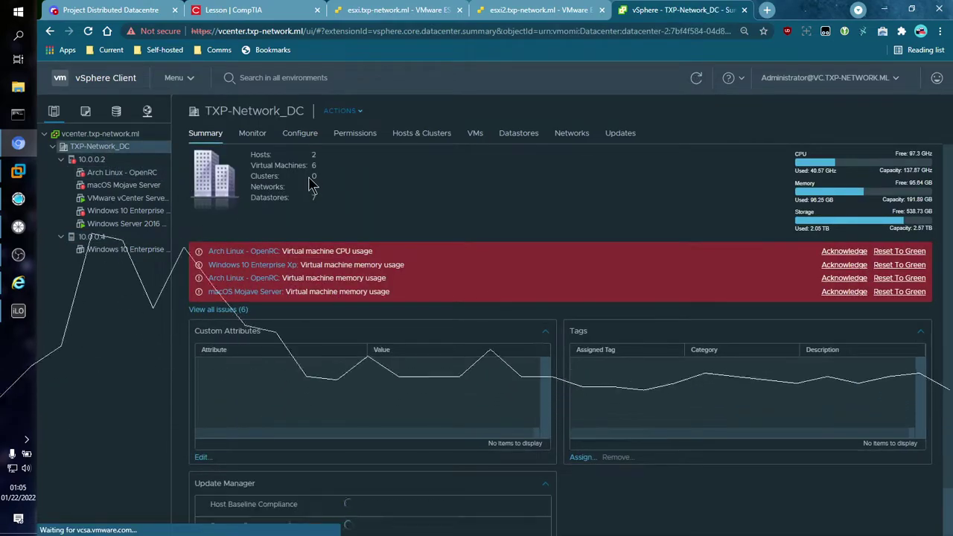
# Start a new virtual machine in the TXP-Network_DC datacenter, using the "Create a new virtual machine" creation type
pyautogui.click(358, 112)
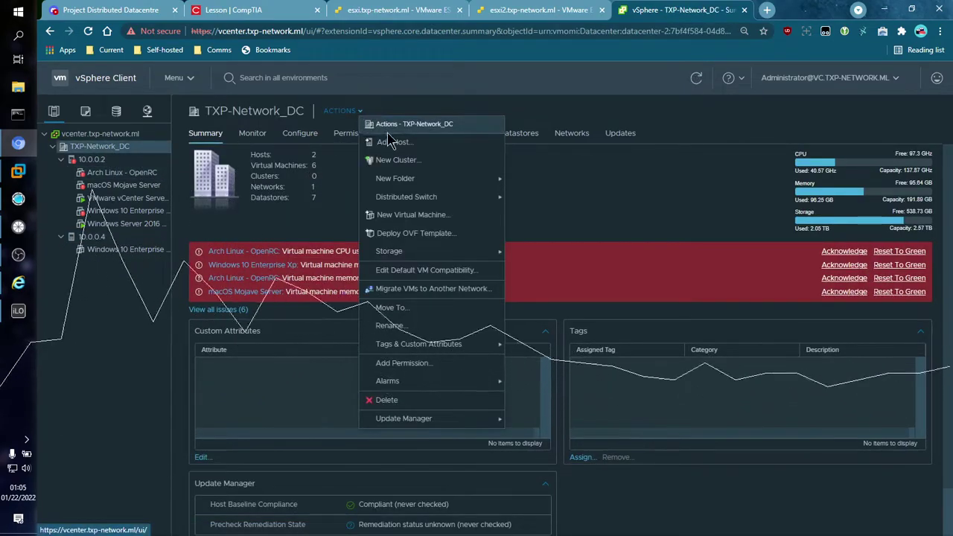
pyautogui.click(414, 217)
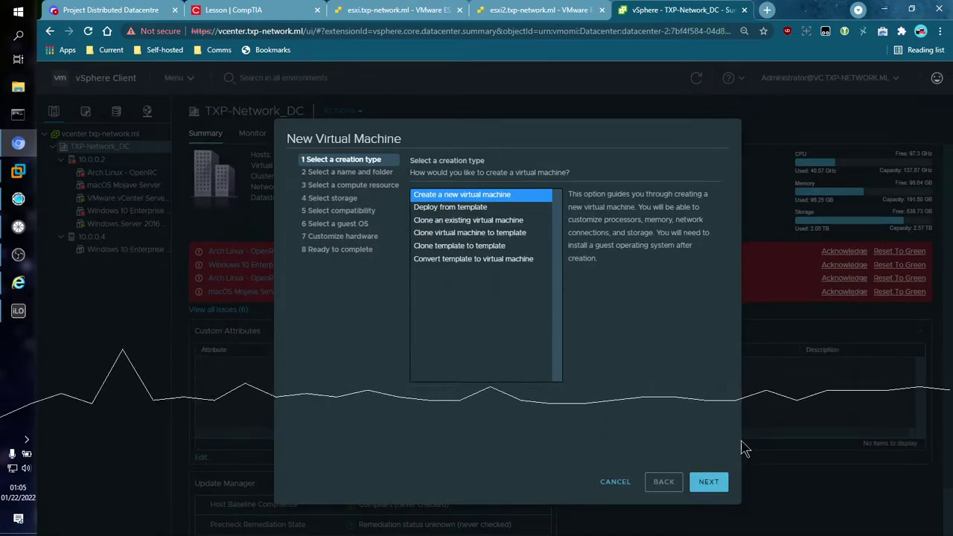
pyautogui.click(711, 482)
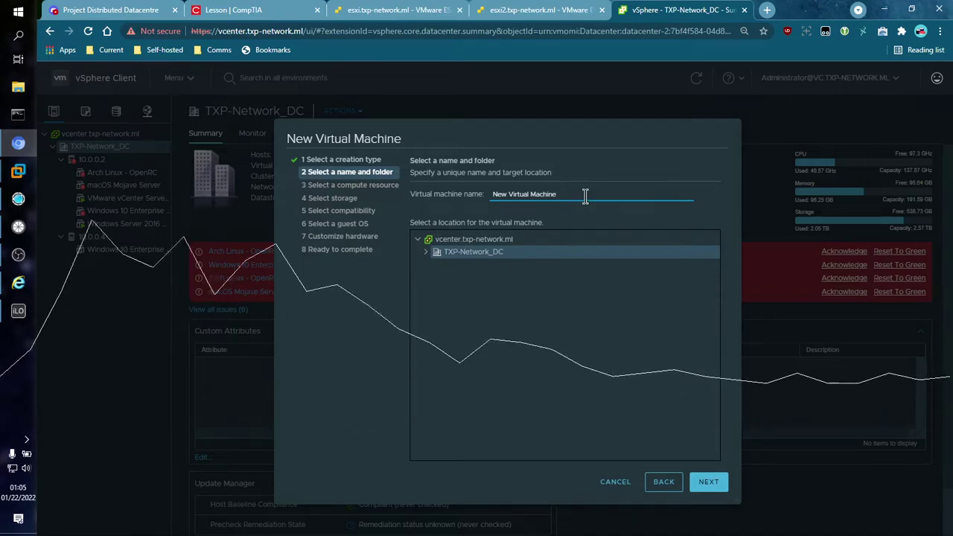
# Name the virtual machine "Yet Another VM" in TXP-Network_DC, and choose host 10.0.0.4 as its compute resource
pyautogui.write('Yet Another VM')
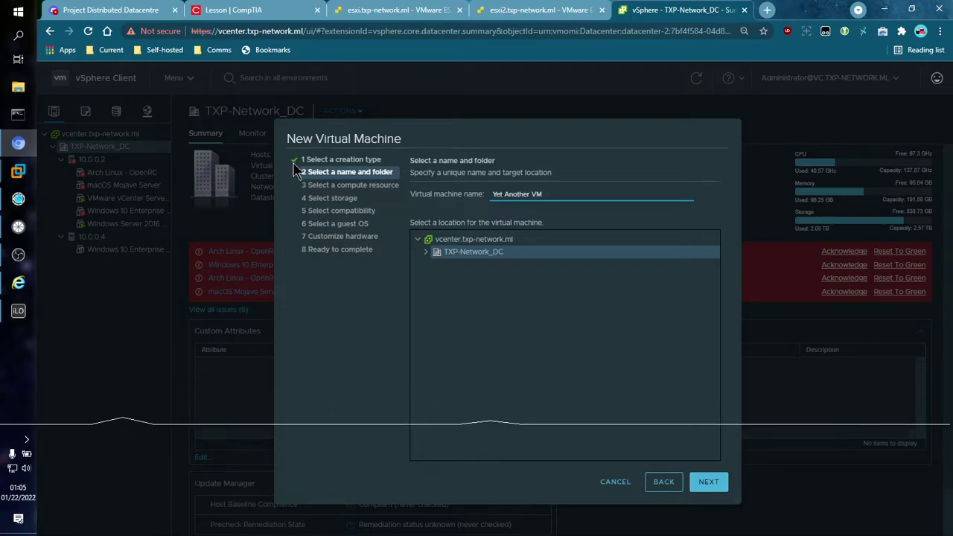
pyautogui.click(713, 483)
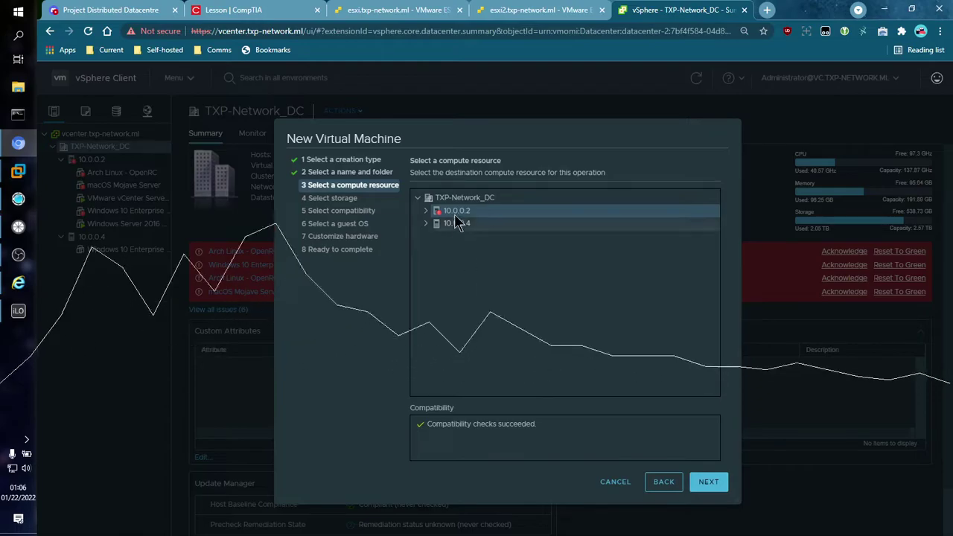
pyautogui.click(457, 225)
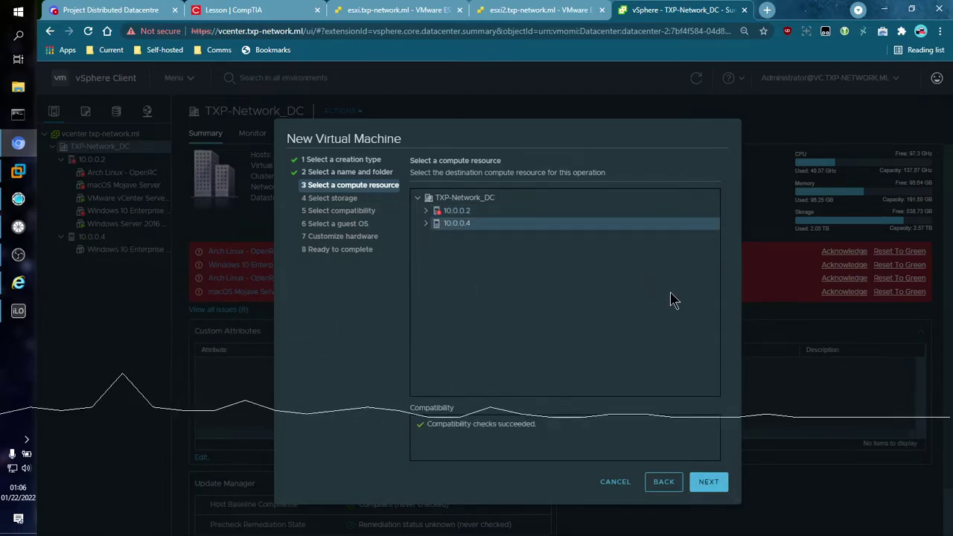
pyautogui.click(709, 484)
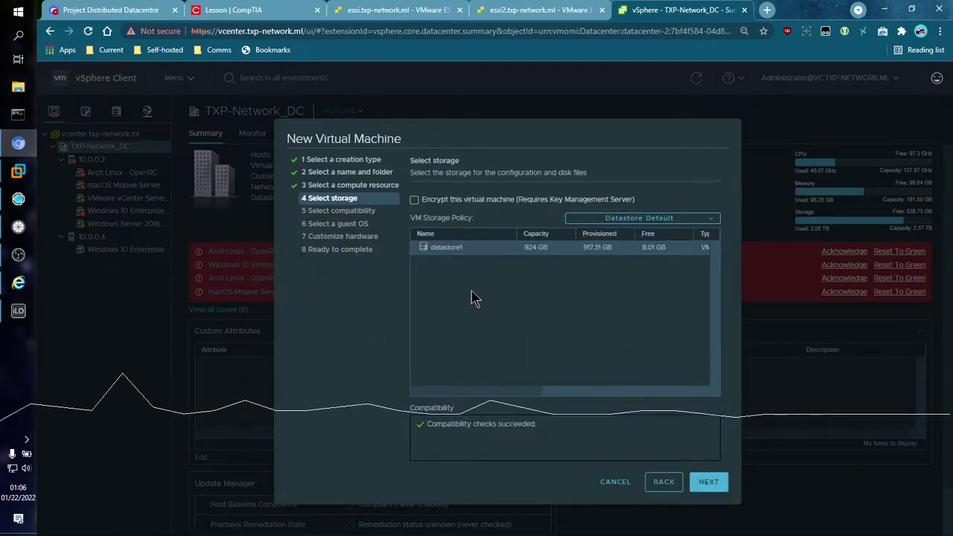